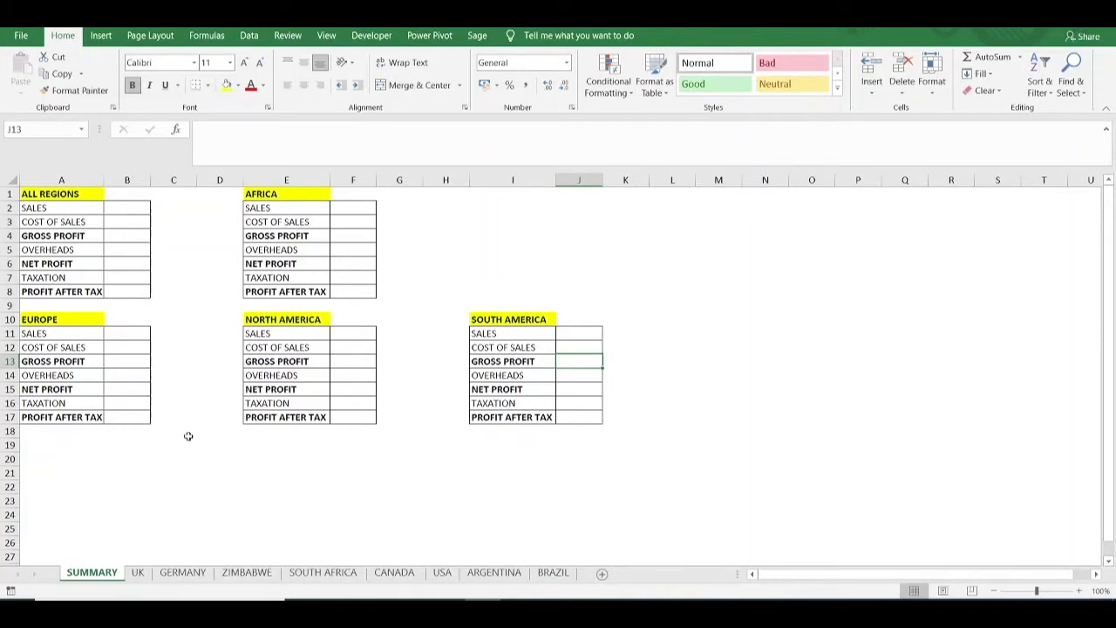
Step: Examine the regional tables on the SUMMARY sheet and the profit figures on the country sheets from UK to USA
left_click(125, 362)
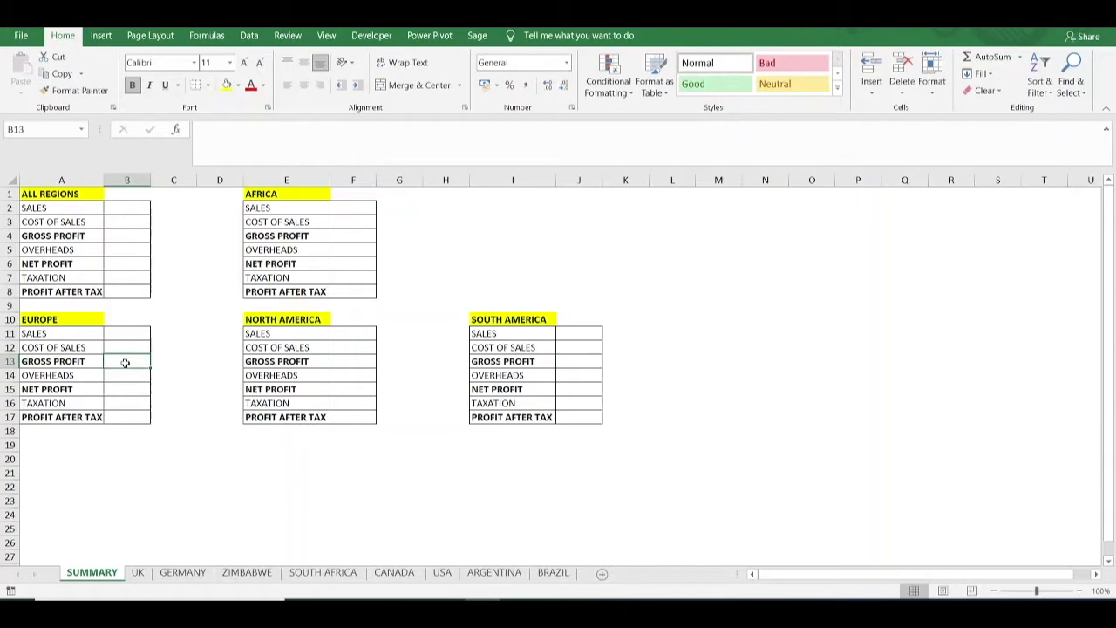
left_click(341, 249)
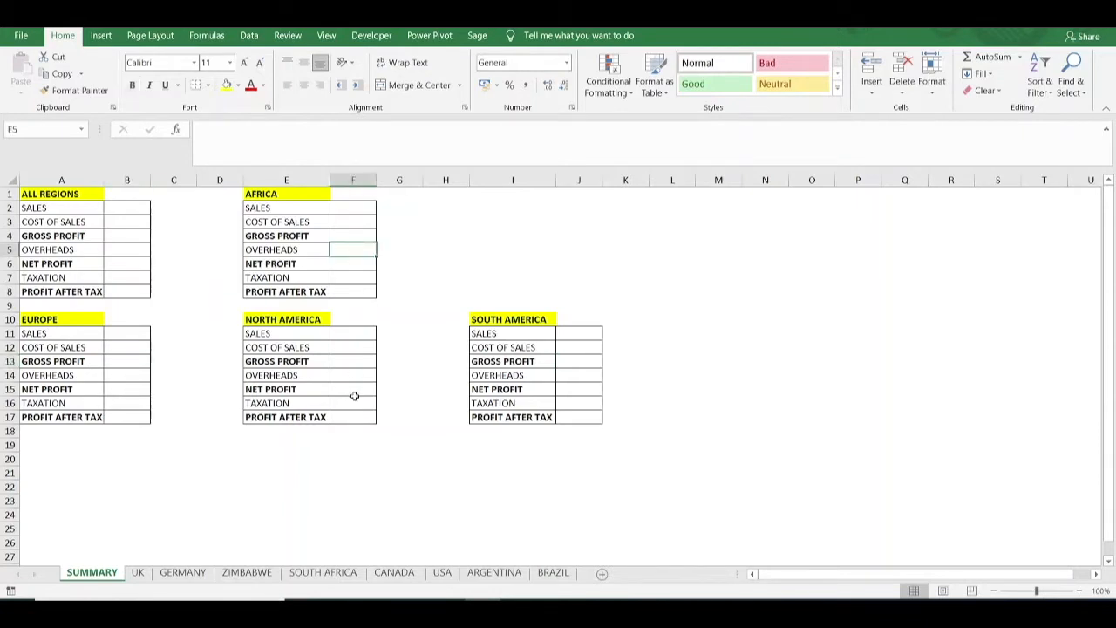
left_click(562, 385)
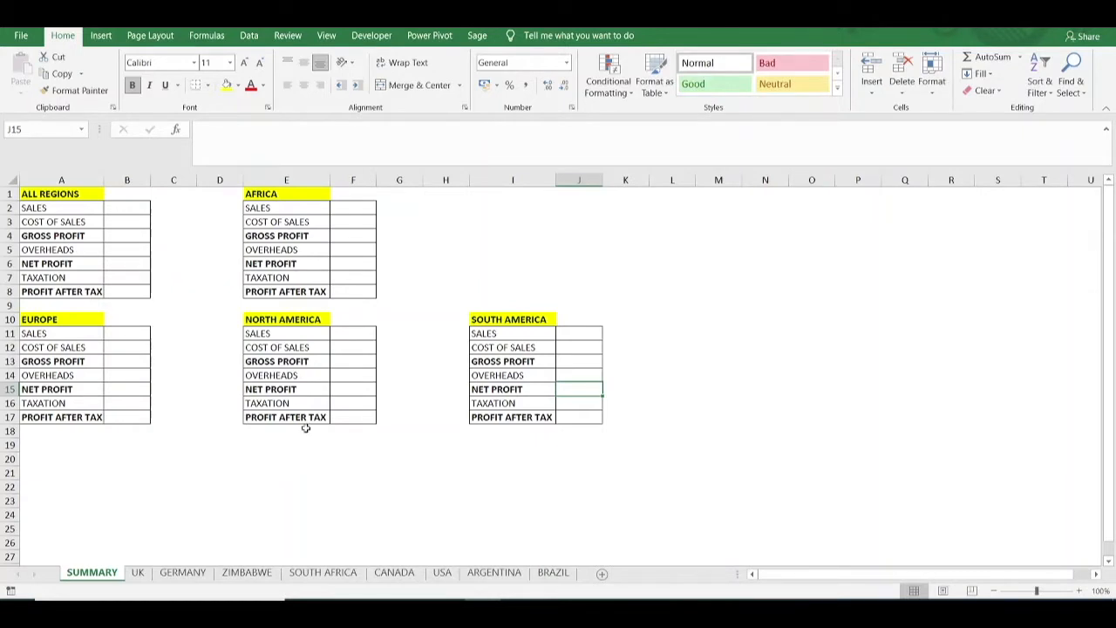
left_click(306, 446)
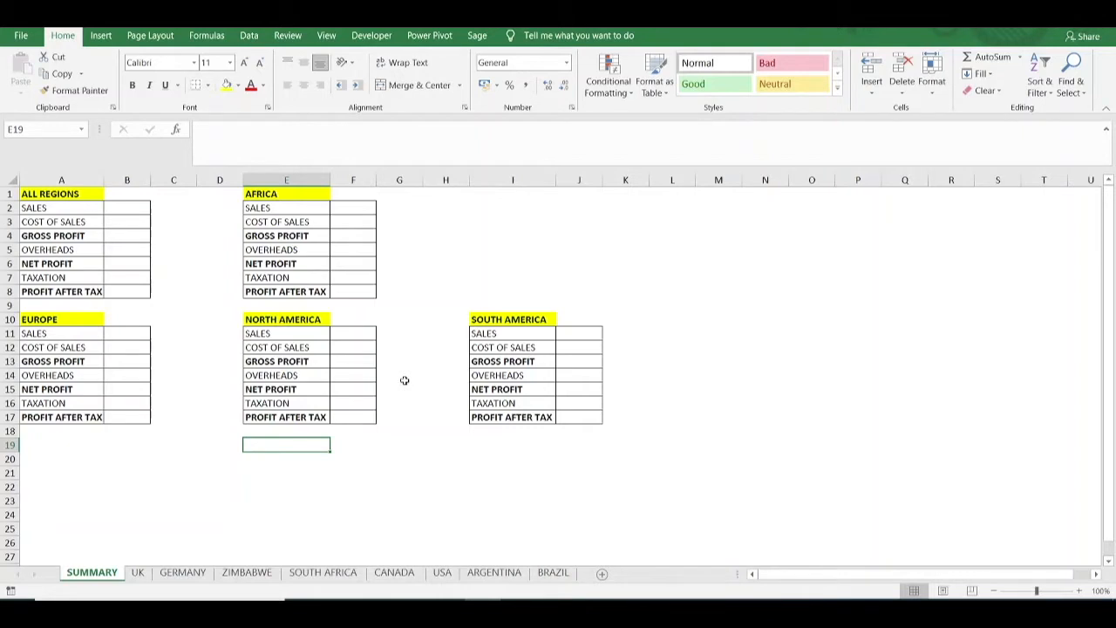
left_click(140, 576)
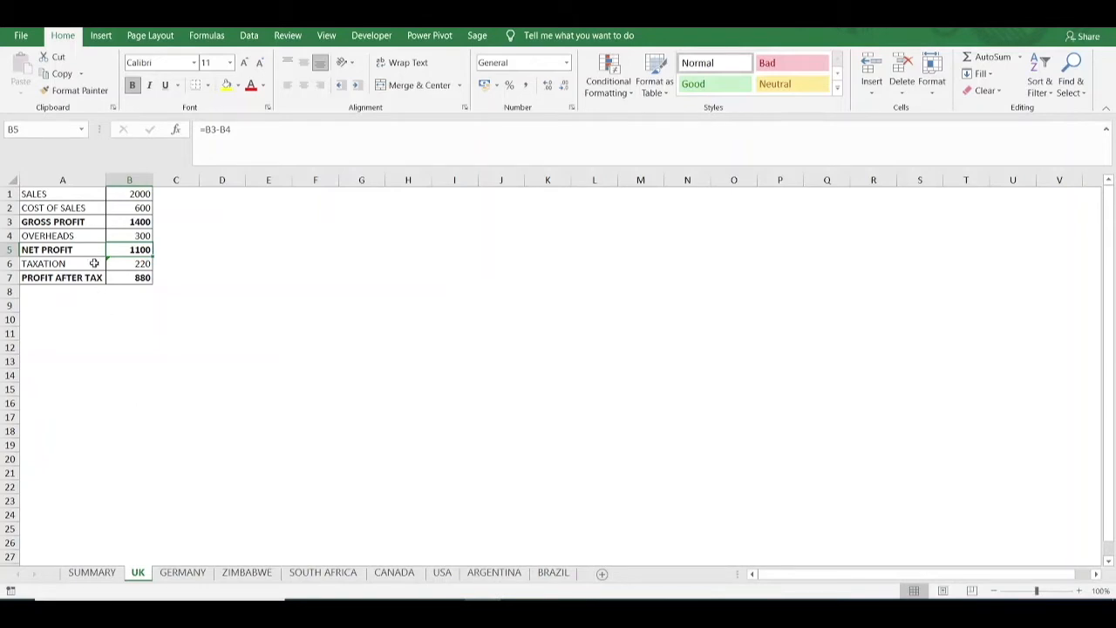
left_click(244, 573)
left_click(139, 576)
left_click(183, 573)
left_click(255, 578)
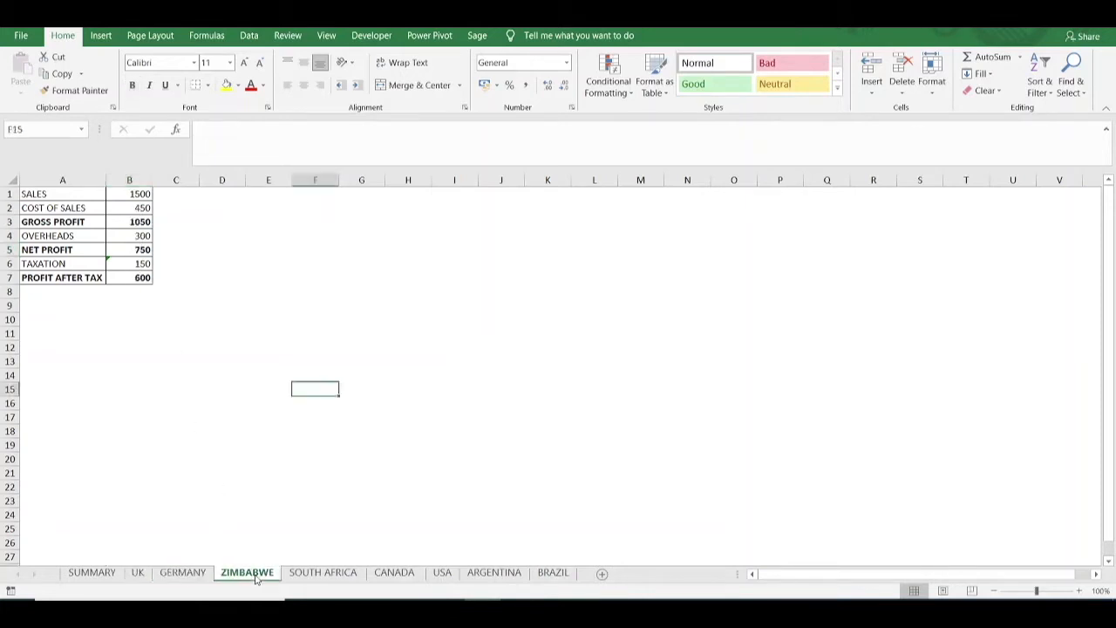
left_click(302, 578)
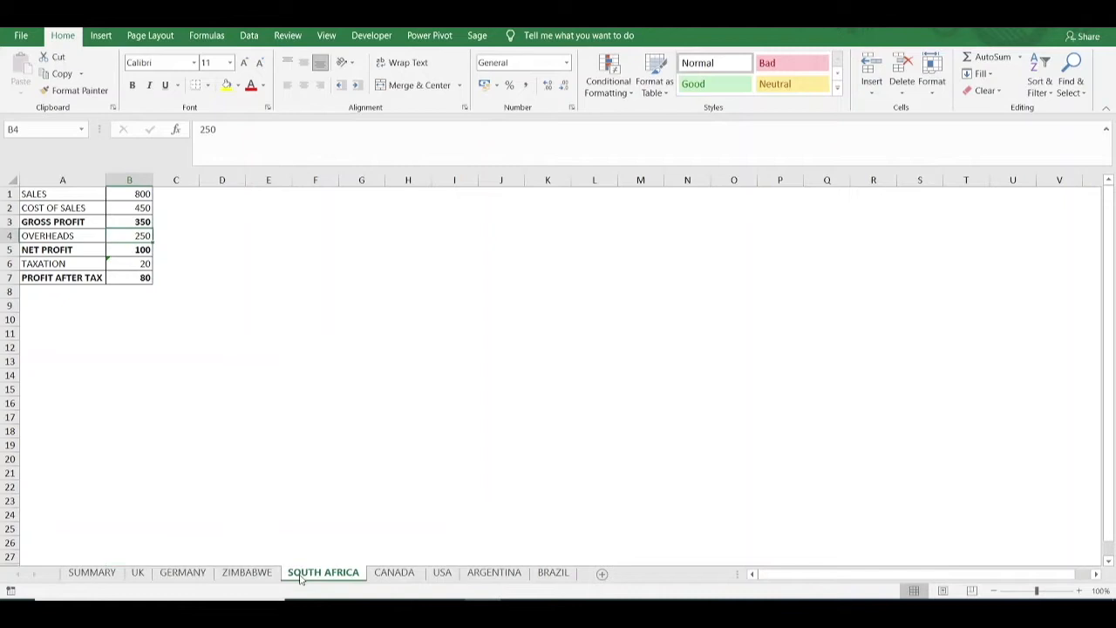
left_click(382, 577)
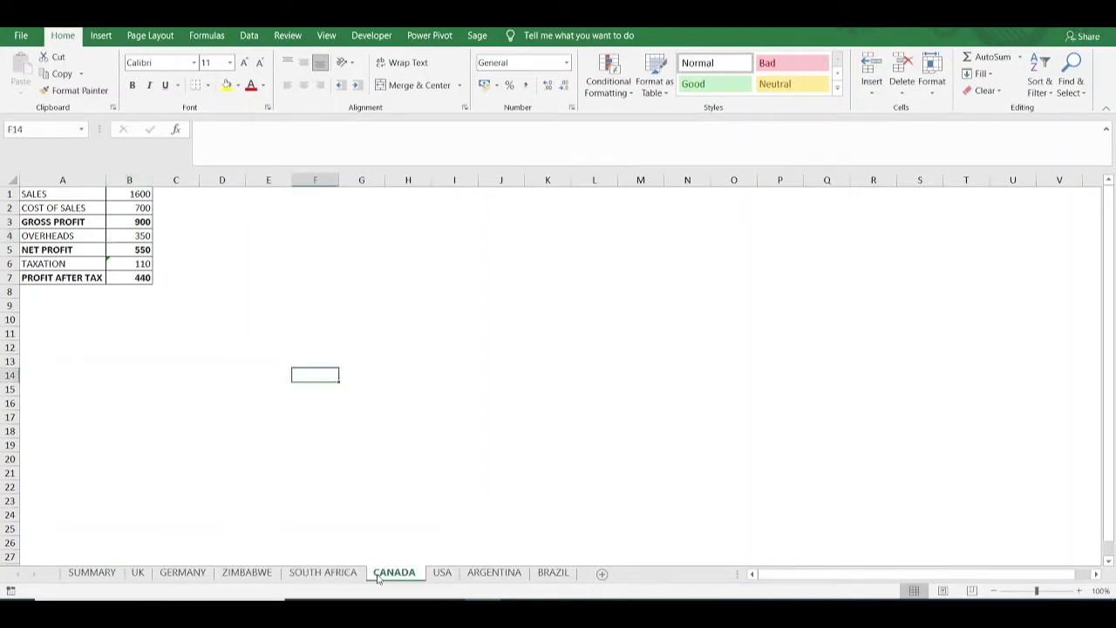
left_click(431, 579)
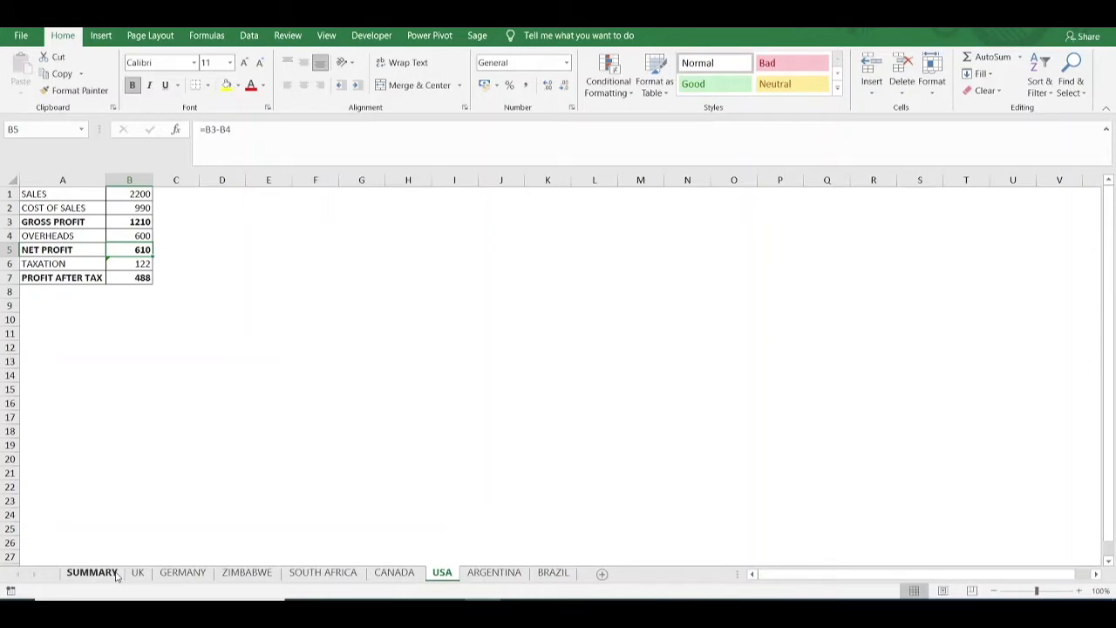
Step: Insert a new worksheet directly after the SUMMARY sheet and rename it A
left_click(117, 575)
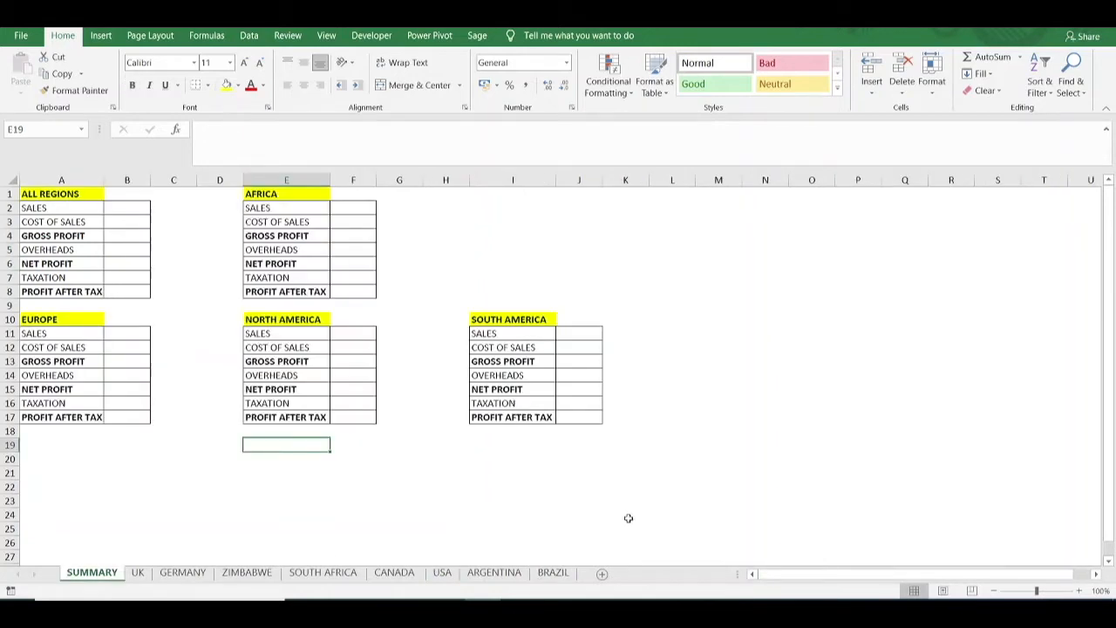
left_click(602, 575)
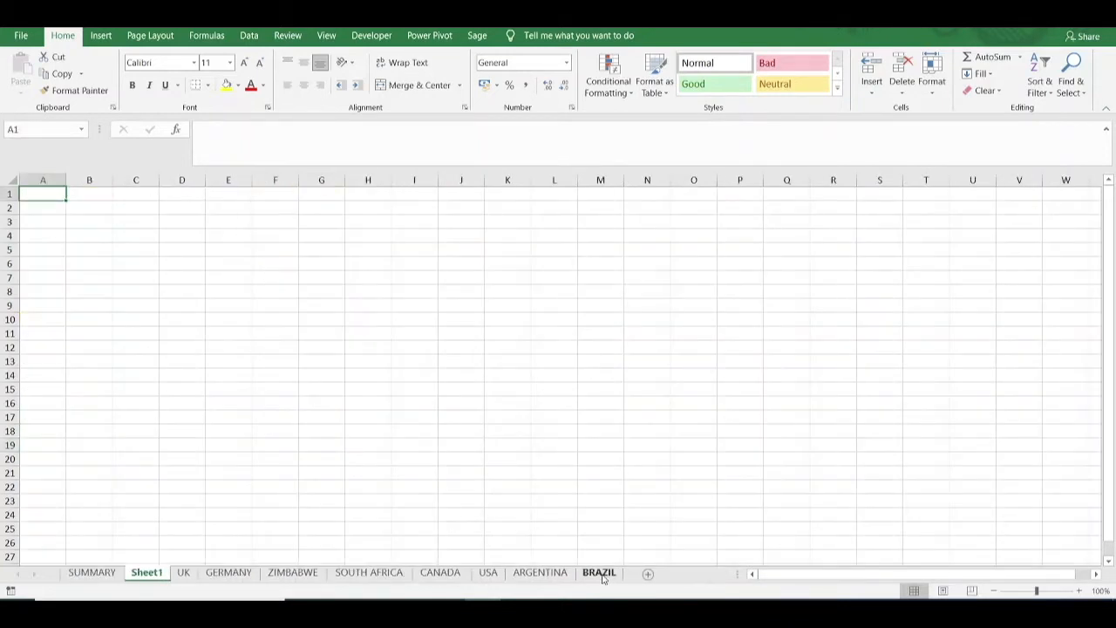
double_click(147, 573)
type("A")
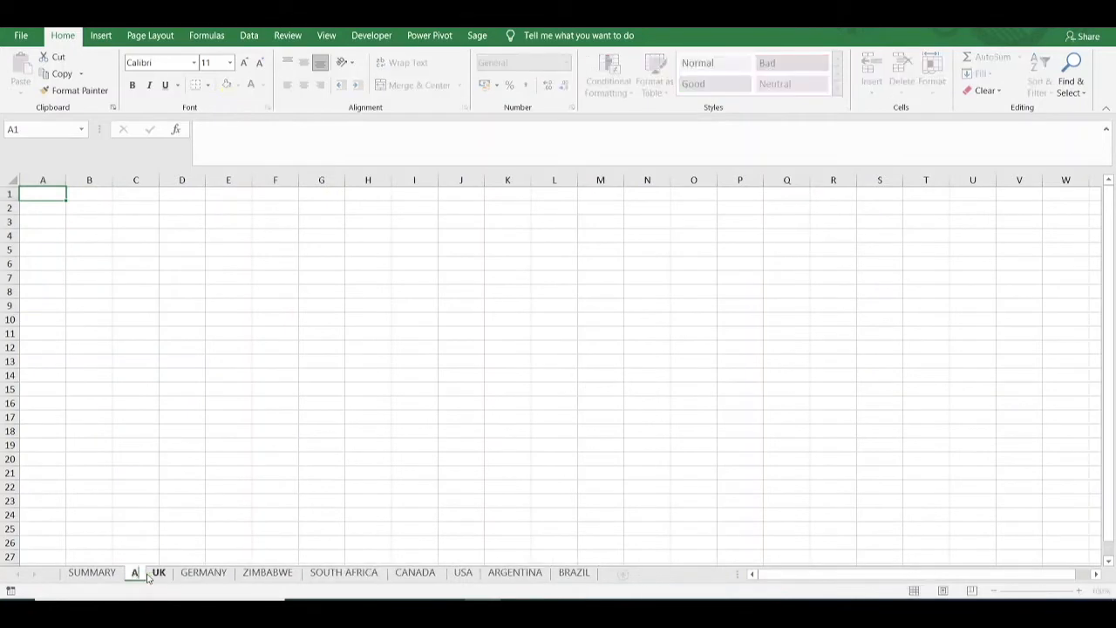
Step: Insert a new worksheet directly after the GERMANY sheet and rename it B
left_click(200, 574)
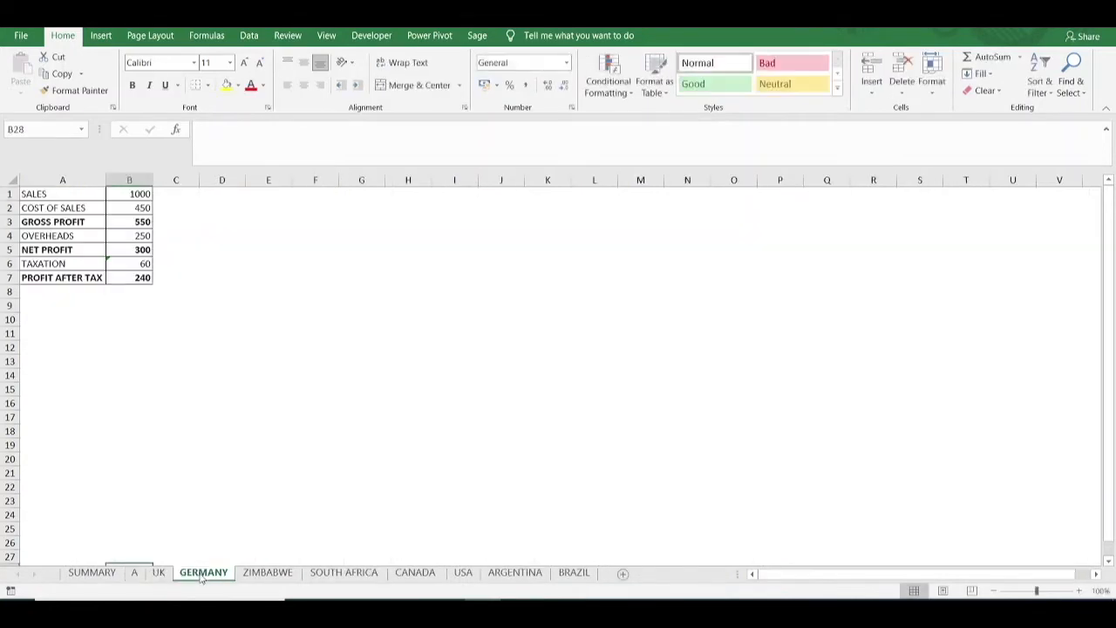
left_click(623, 574)
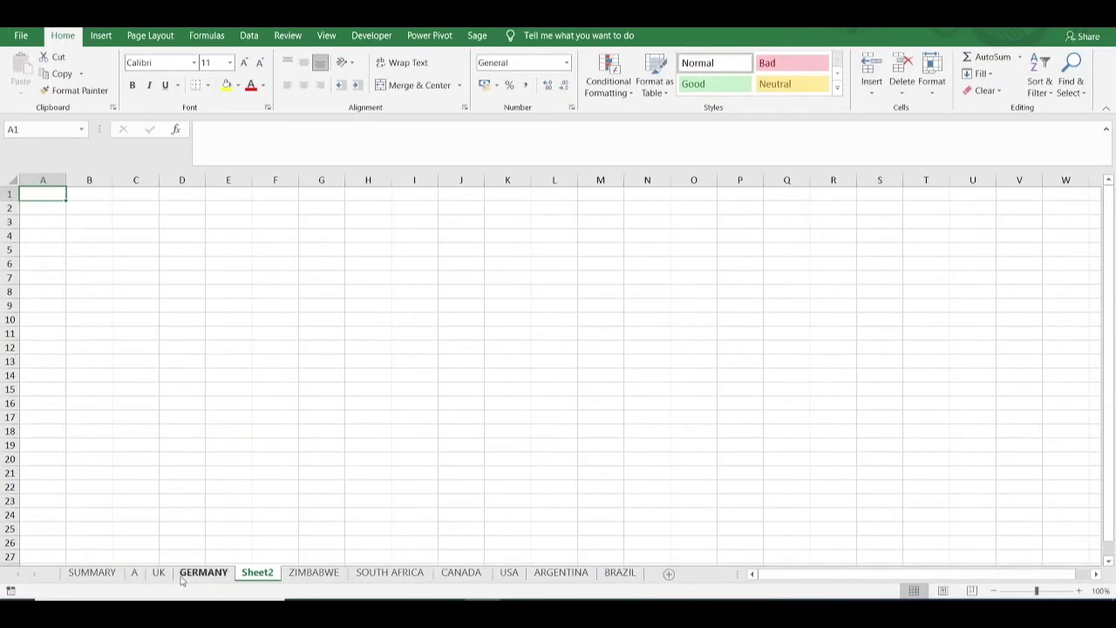
double_click(258, 573)
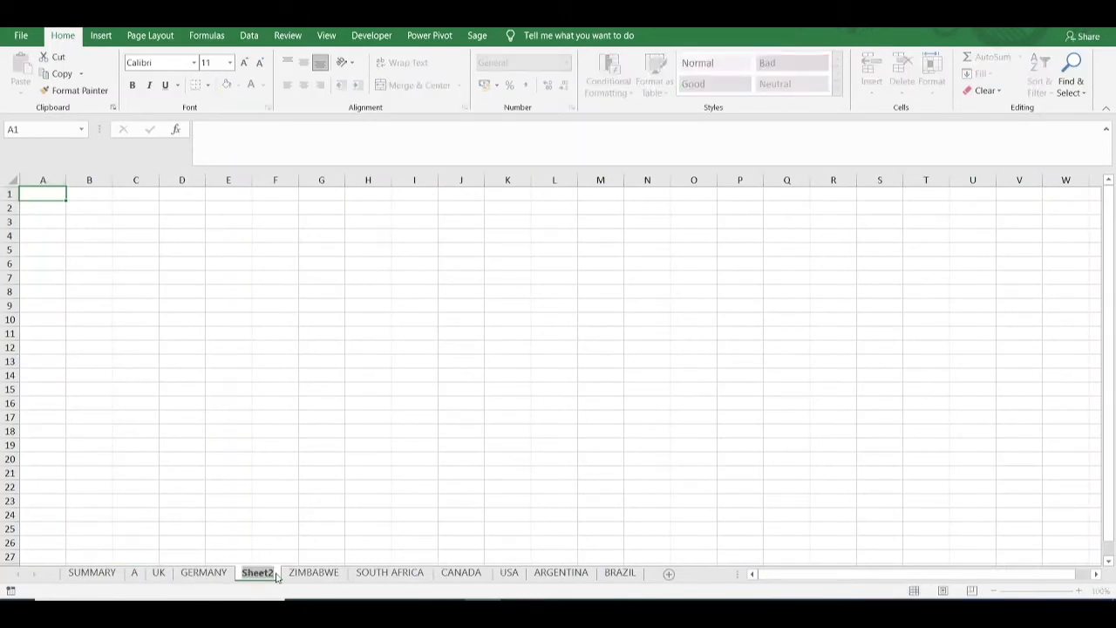
type("B")
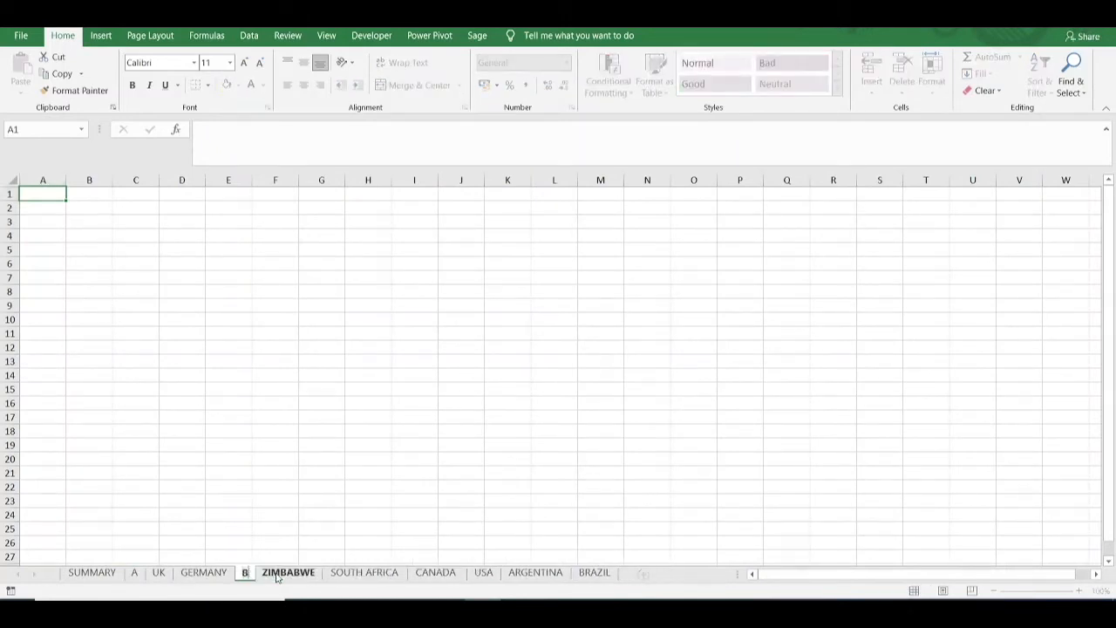
left_click(212, 496)
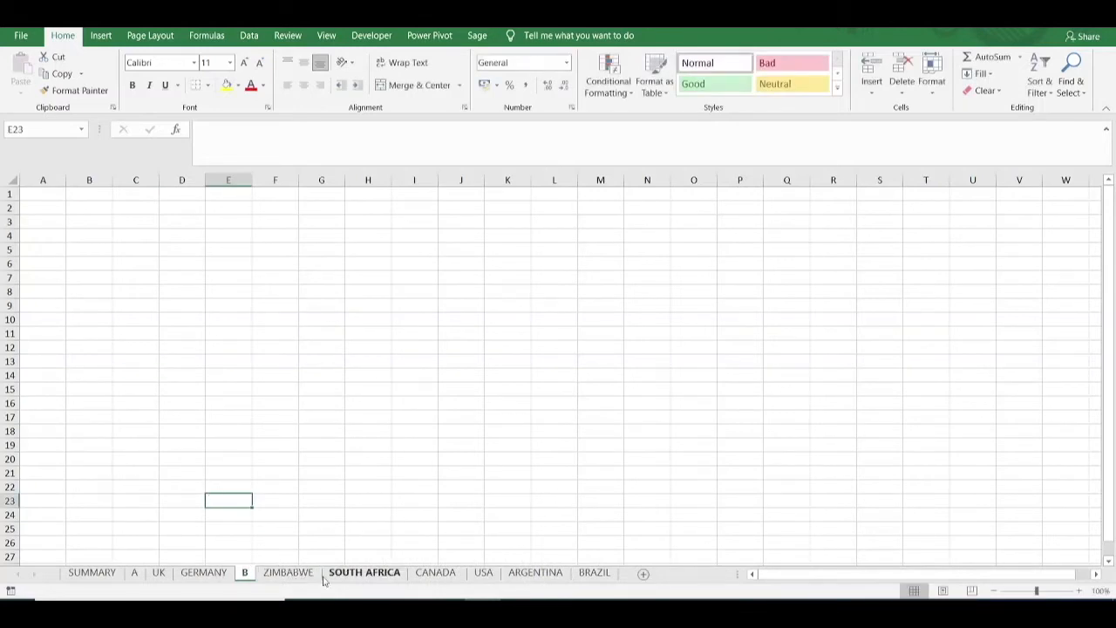
Step: Insert a new worksheet directly after the SOUTH AFRICA sheet and rename it C
left_click(400, 578)
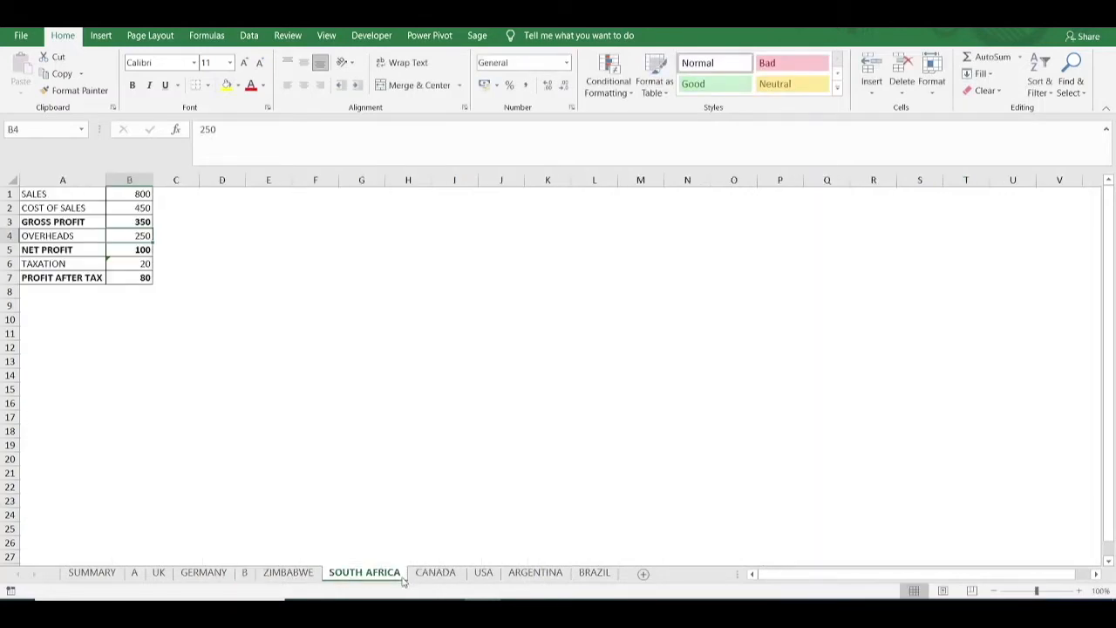
left_click(643, 573)
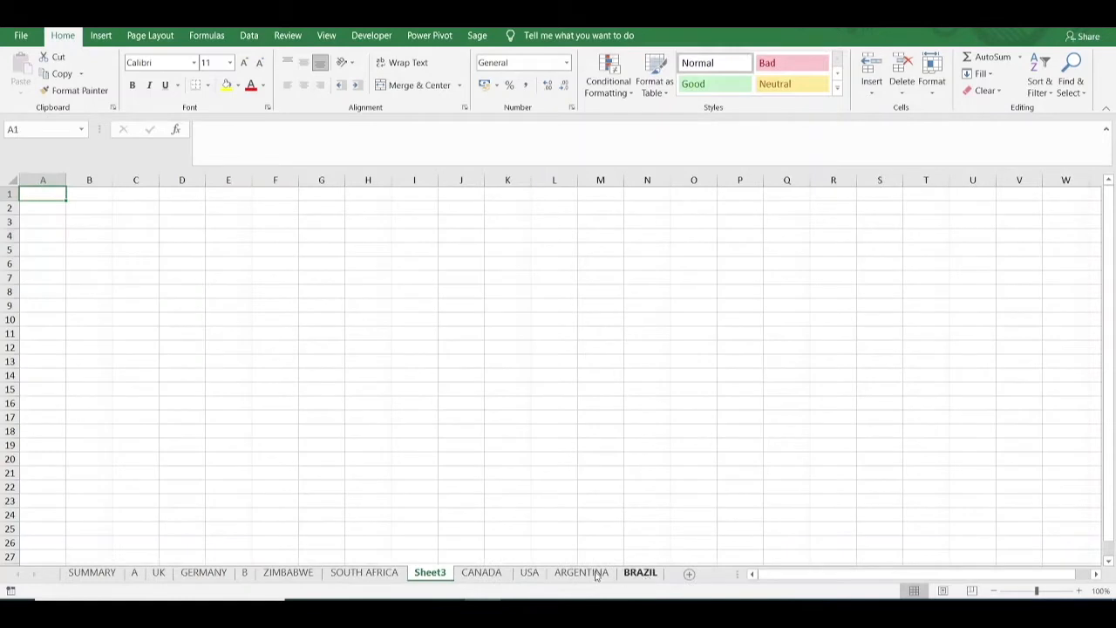
double_click(439, 571)
type("C")
left_click(381, 537)
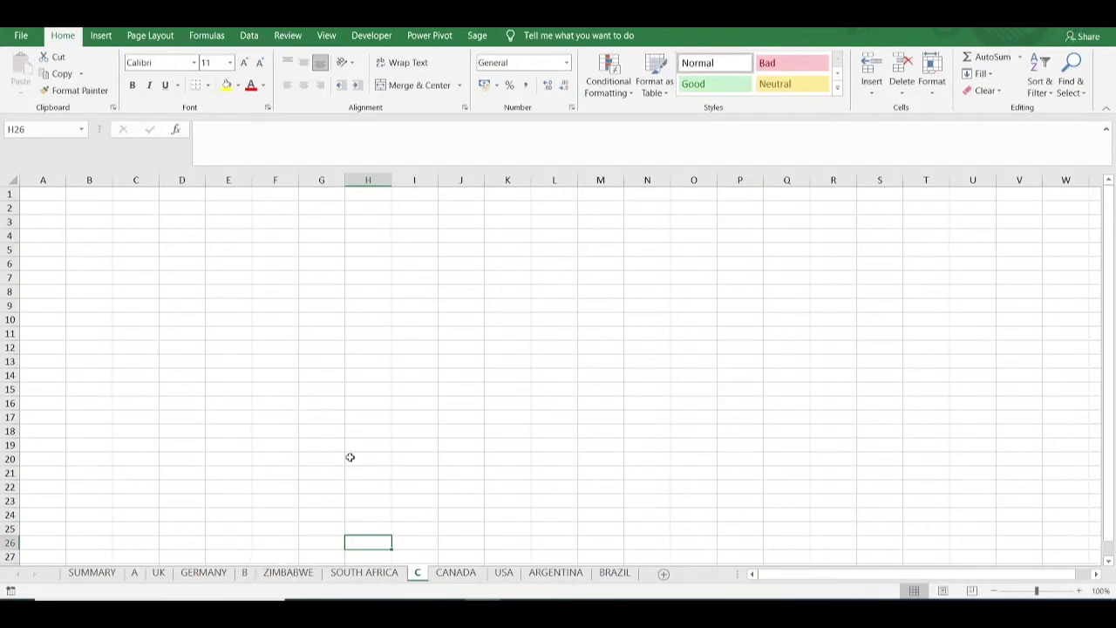
Step: Insert a new worksheet directly after the USA sheet and rename it D
left_click(505, 574)
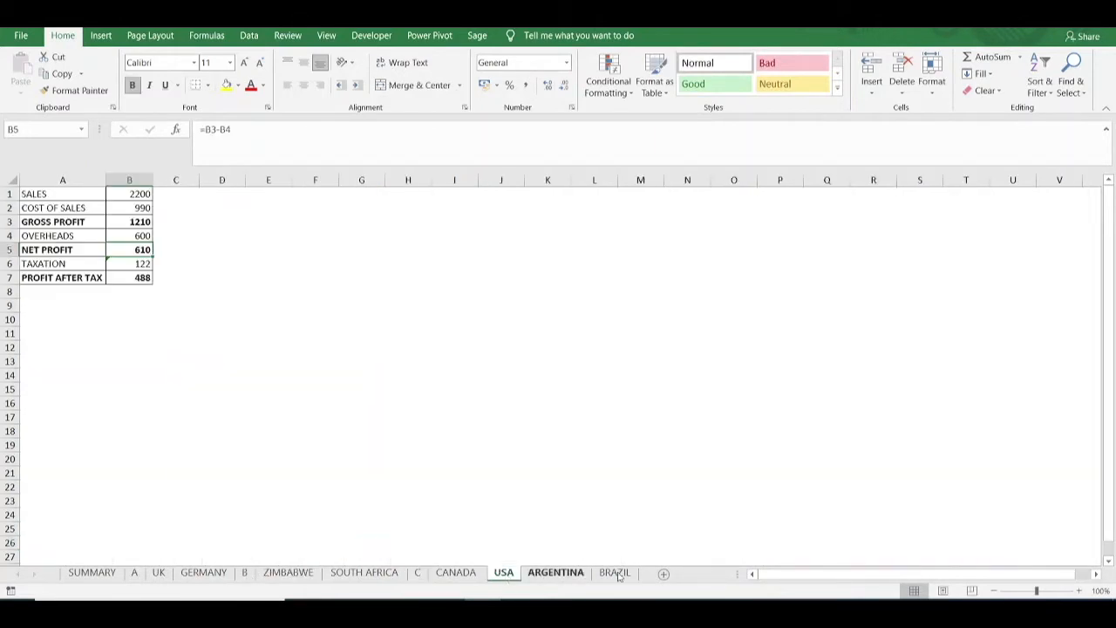
left_click(665, 573)
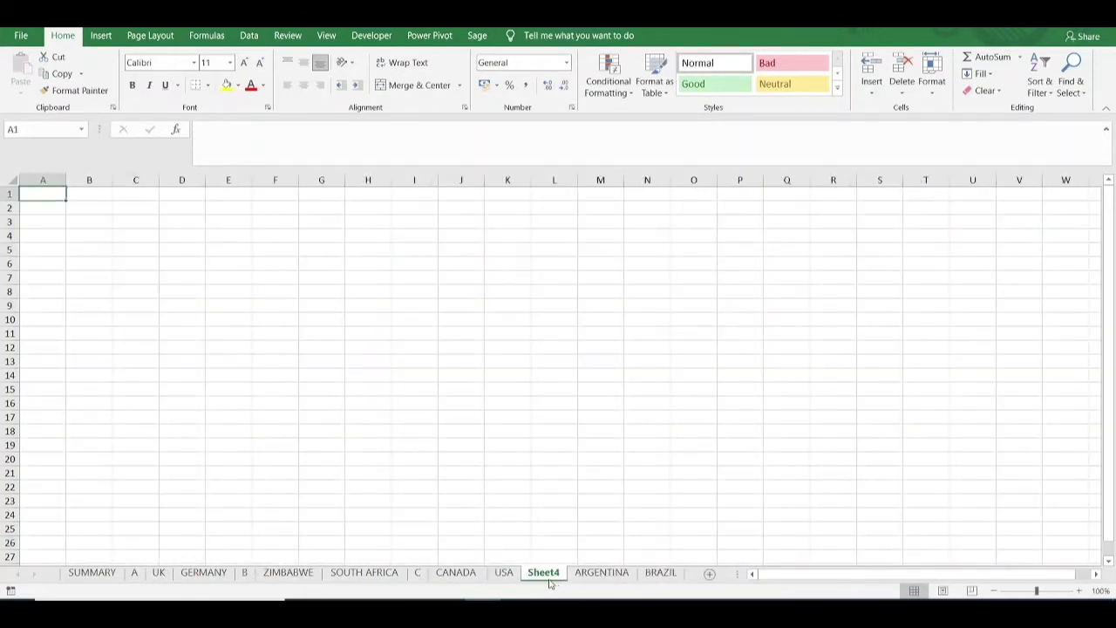
type("D")
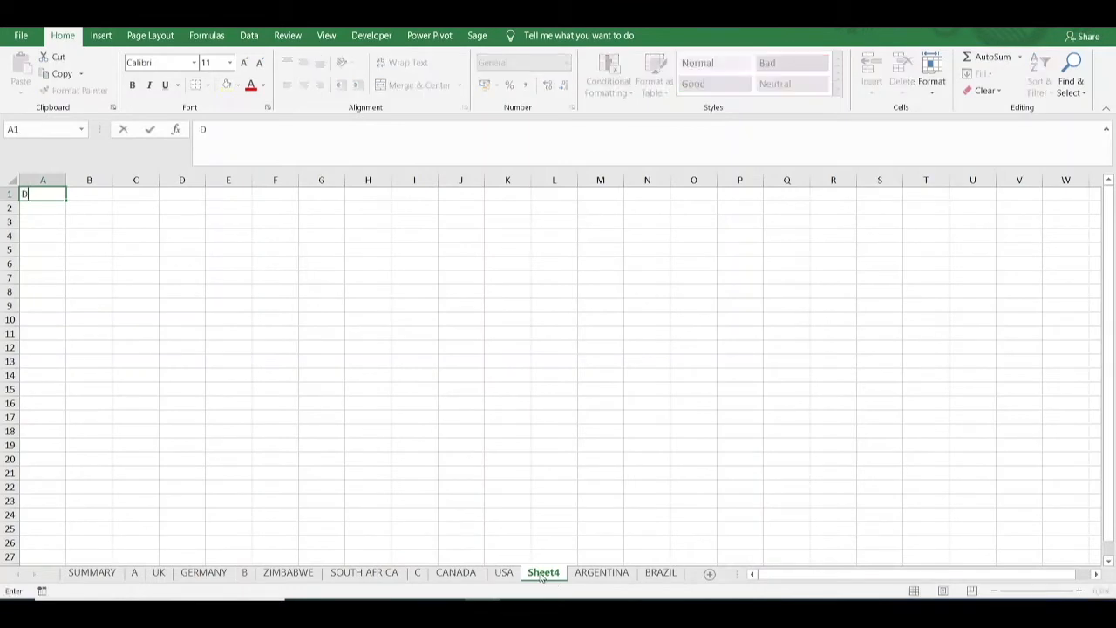
key("Escape")
double_click(542, 573)
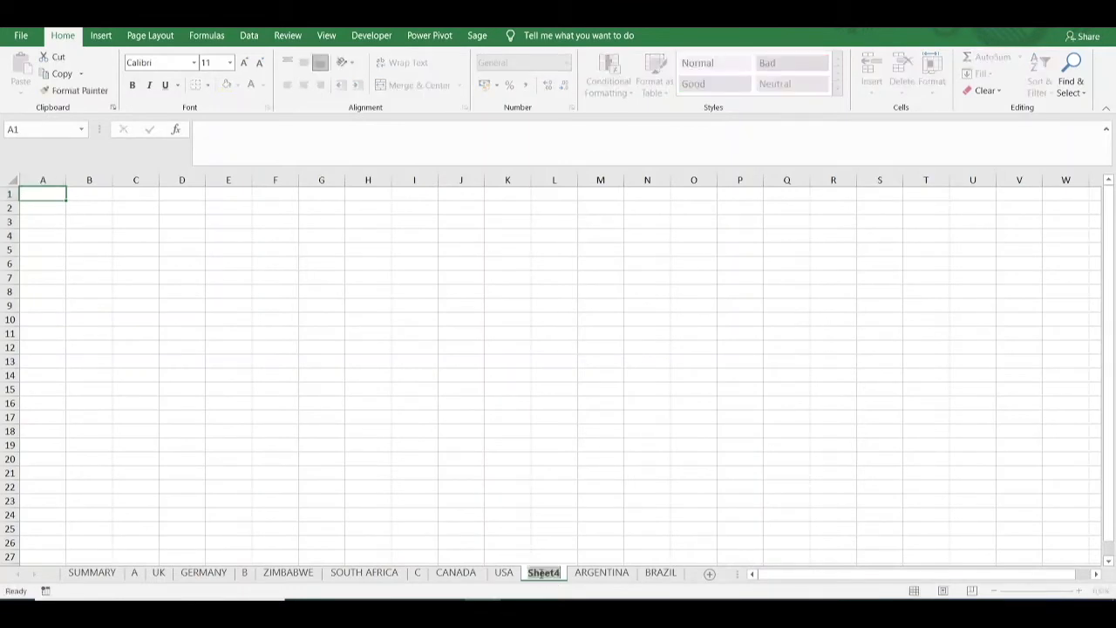
type("D")
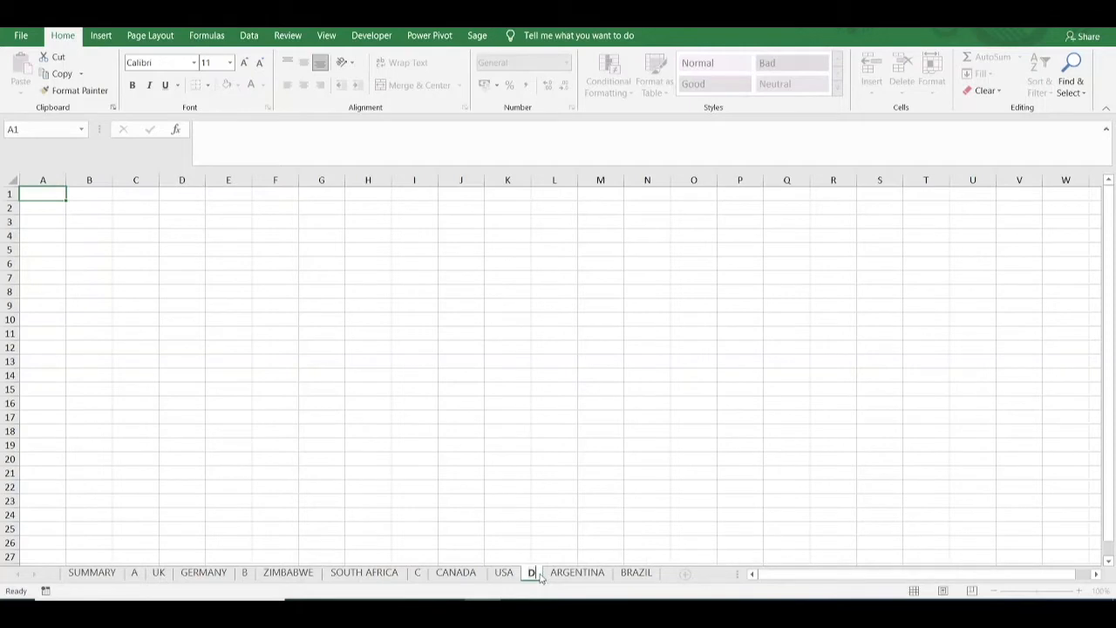
left_click(486, 534)
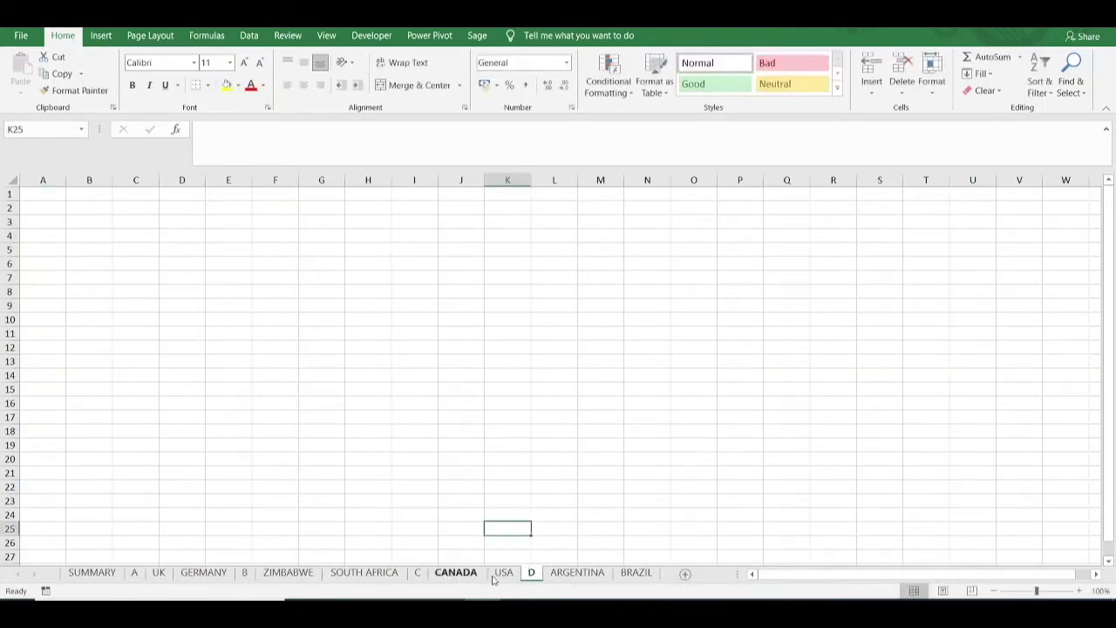
Step: Insert a new worksheet directly after the BRAZIL sheet and rename it E
left_click(646, 577)
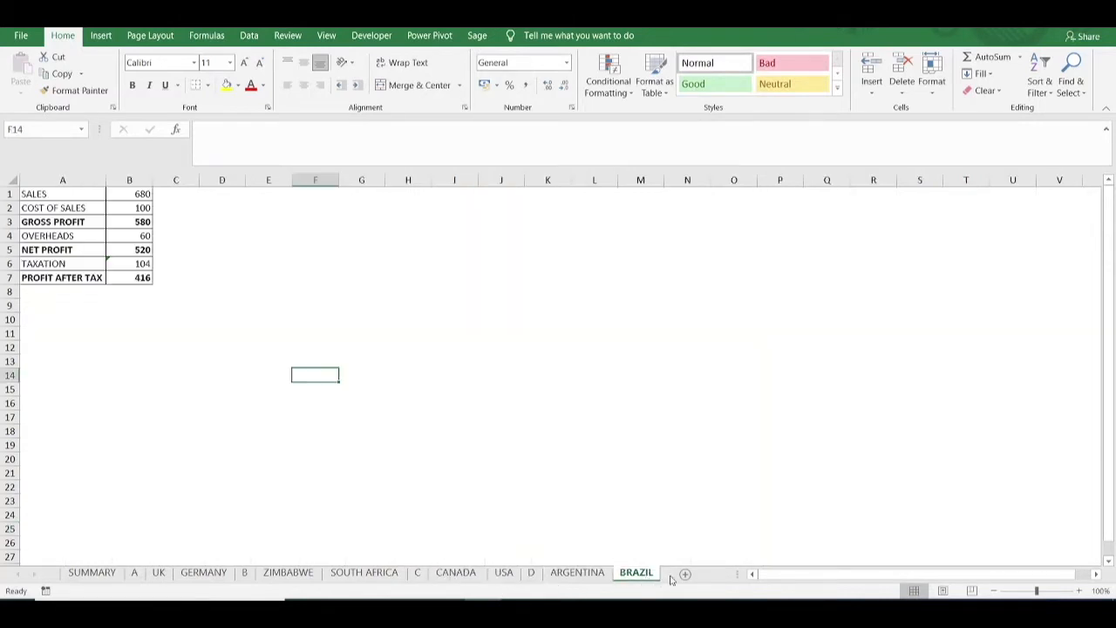
left_click(683, 573)
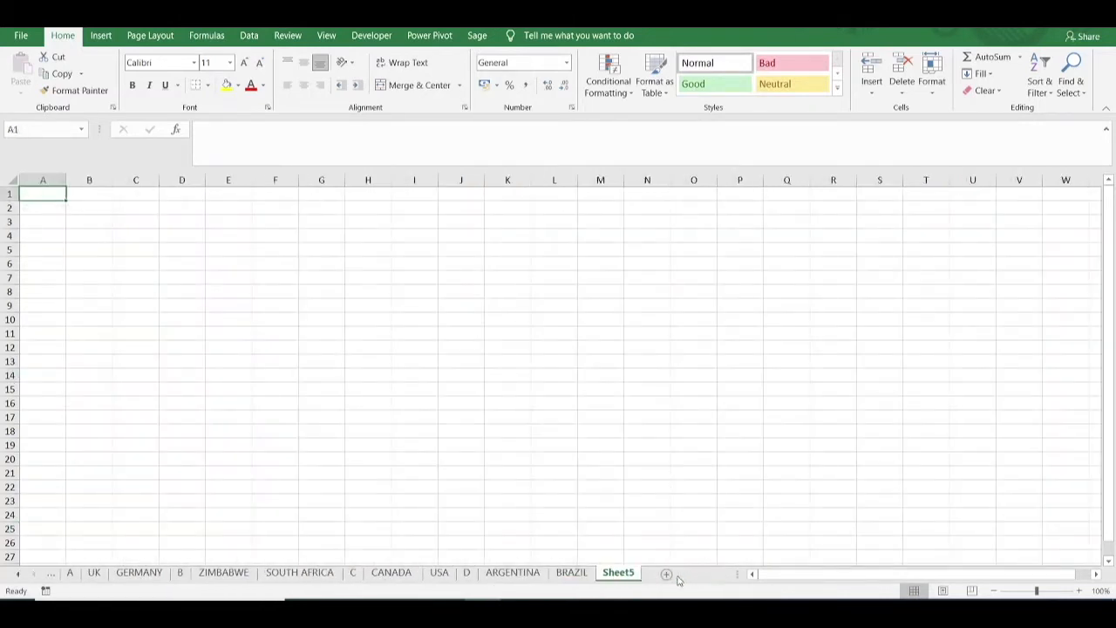
double_click(624, 573)
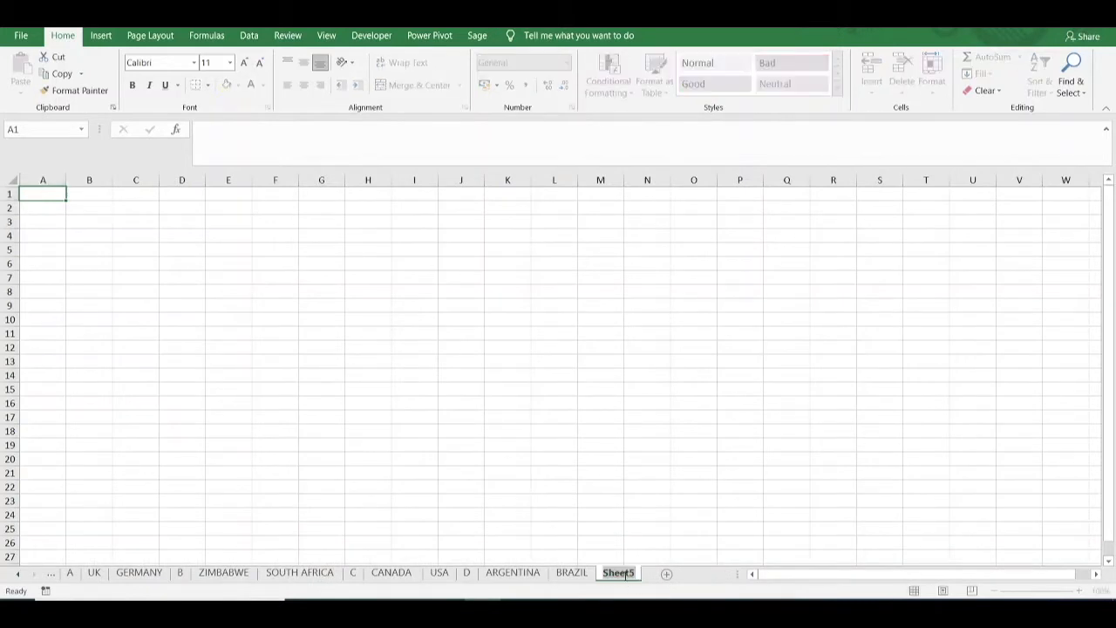
type("E")
left_click(586, 526)
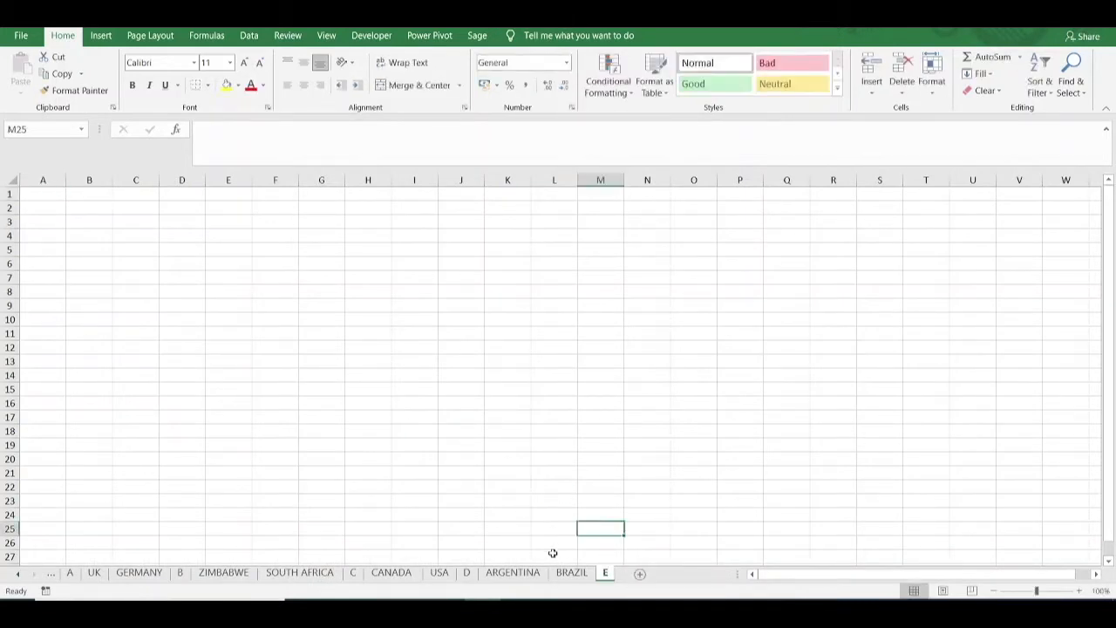
Step: Review the ARGENTINA and BRAZIL sheets between D and E, and check the sales cell B1 on the UK sheet
left_click(518, 572)
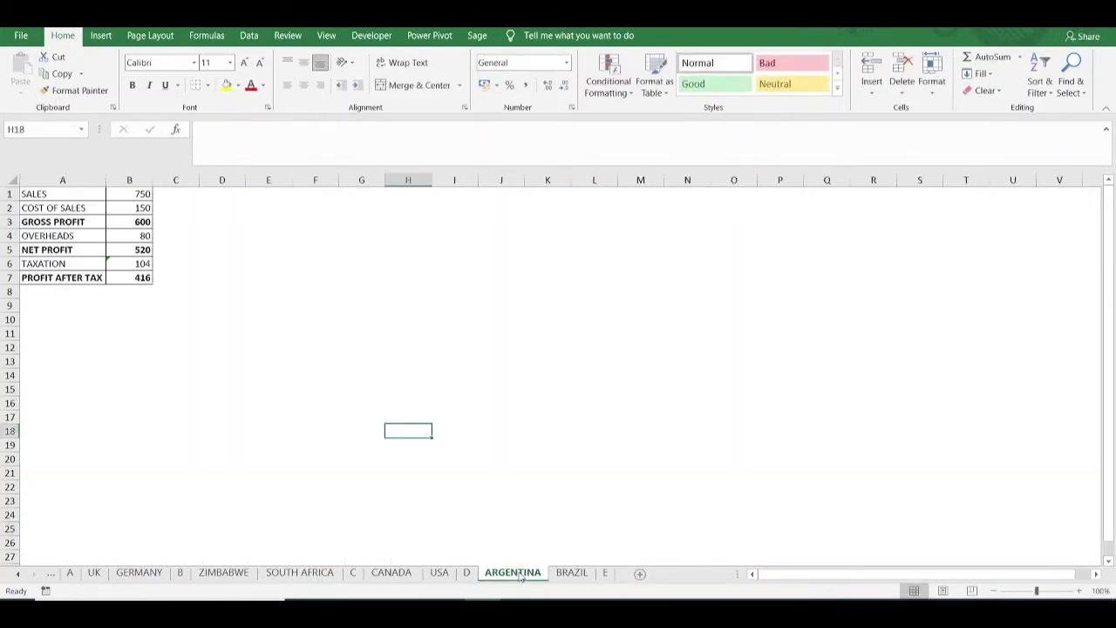
left_click(571, 573)
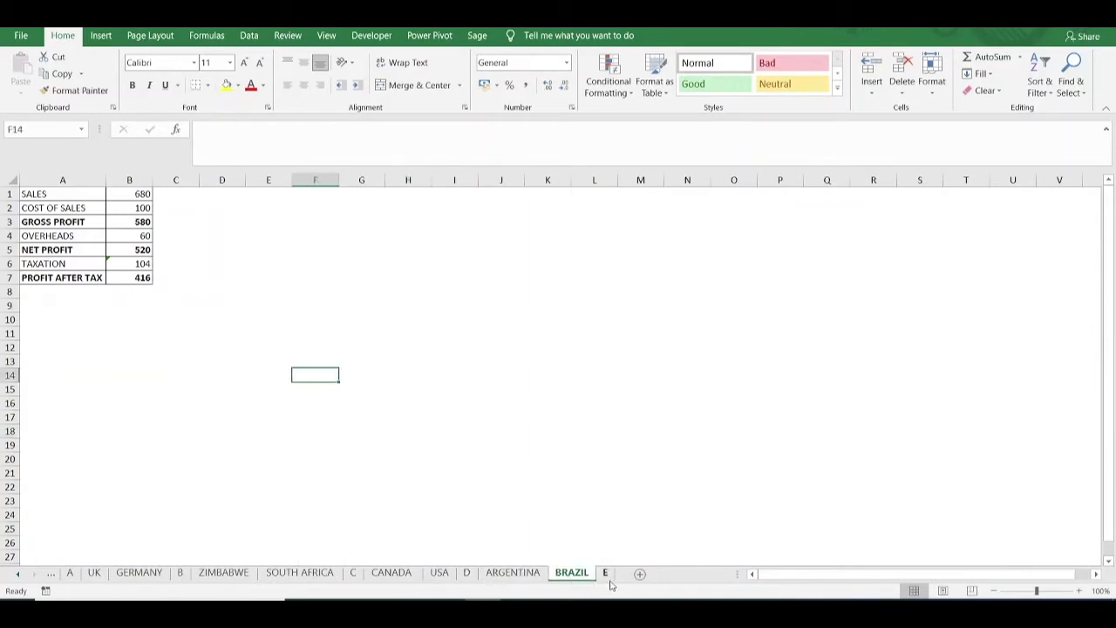
left_click(19, 574)
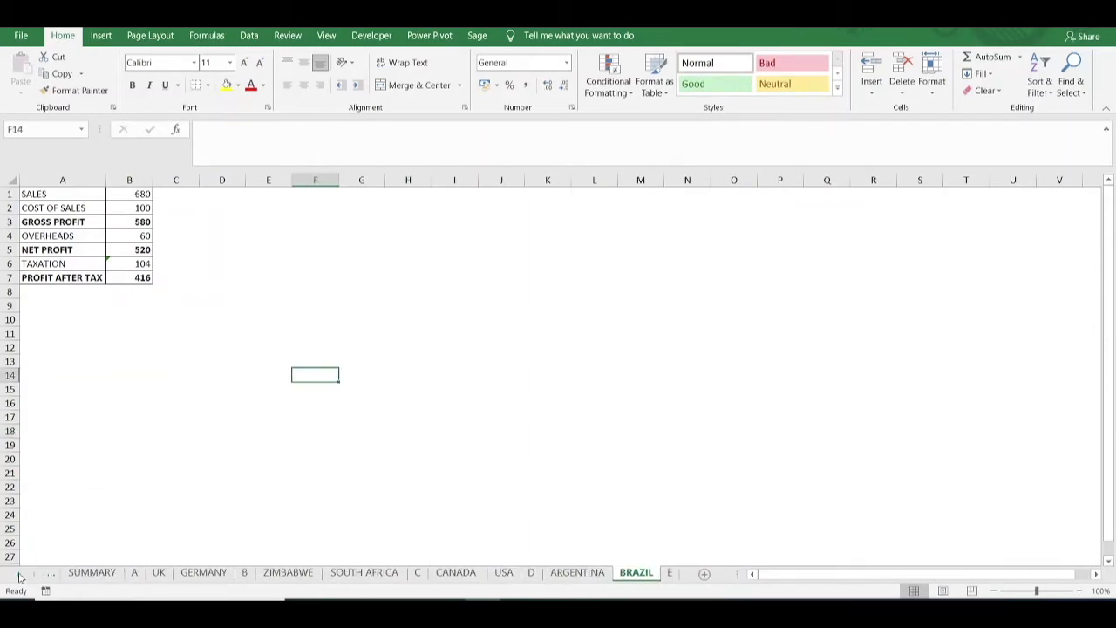
left_click(158, 573)
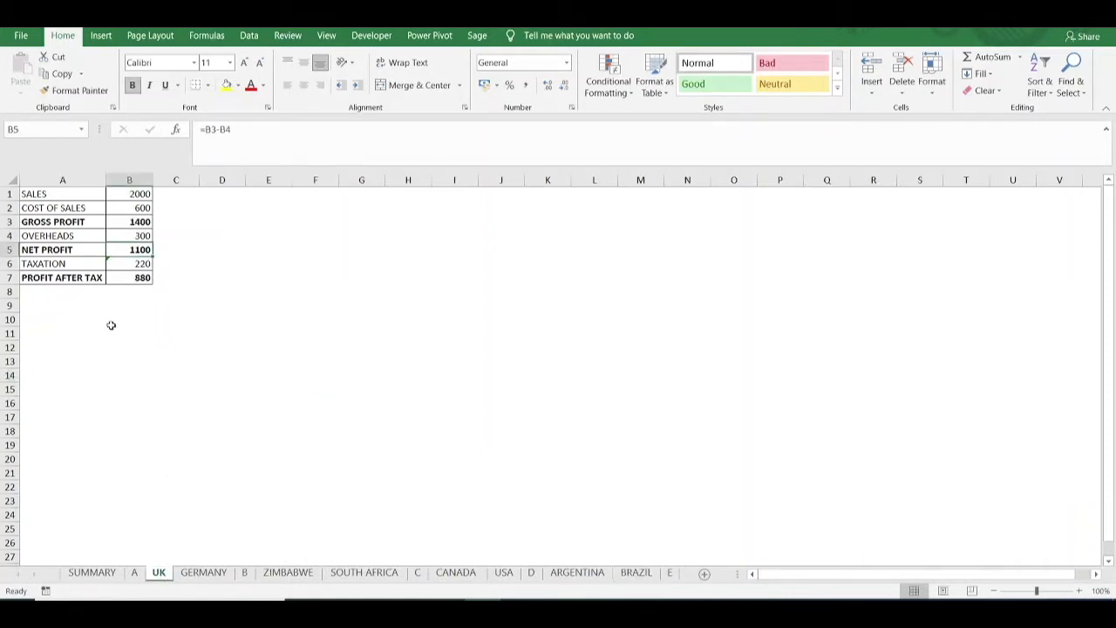
left_click(137, 196)
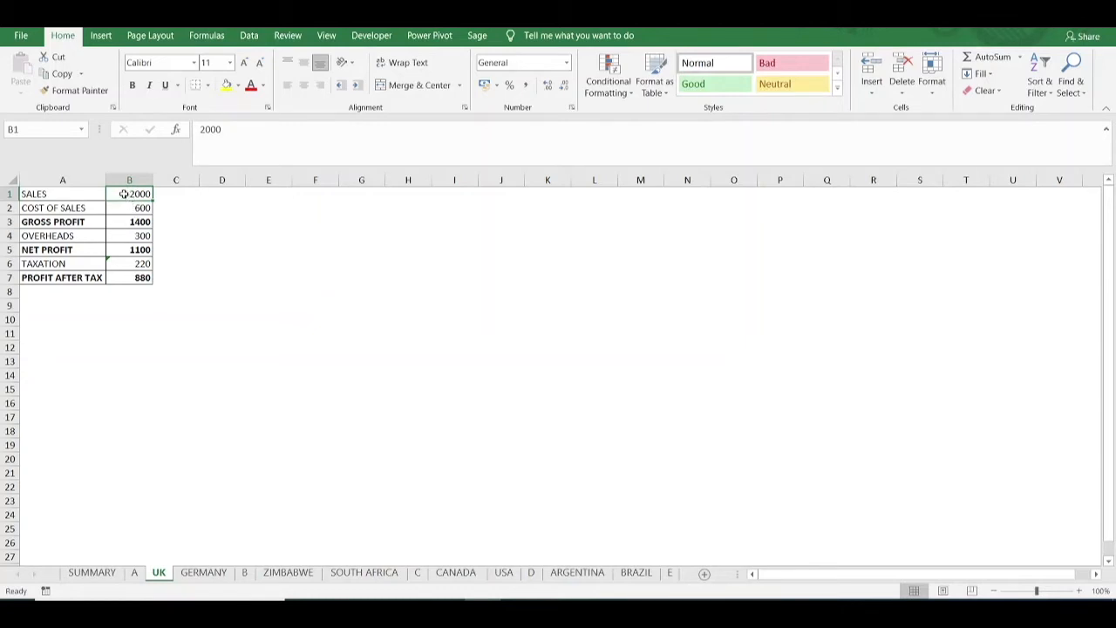
Step: Review the sales figures in B1 on the GERMANY, ZIMBABWE, SOUTH AFRICA, CANADA, USA and ARGENTINA sheets
left_click(203, 573)
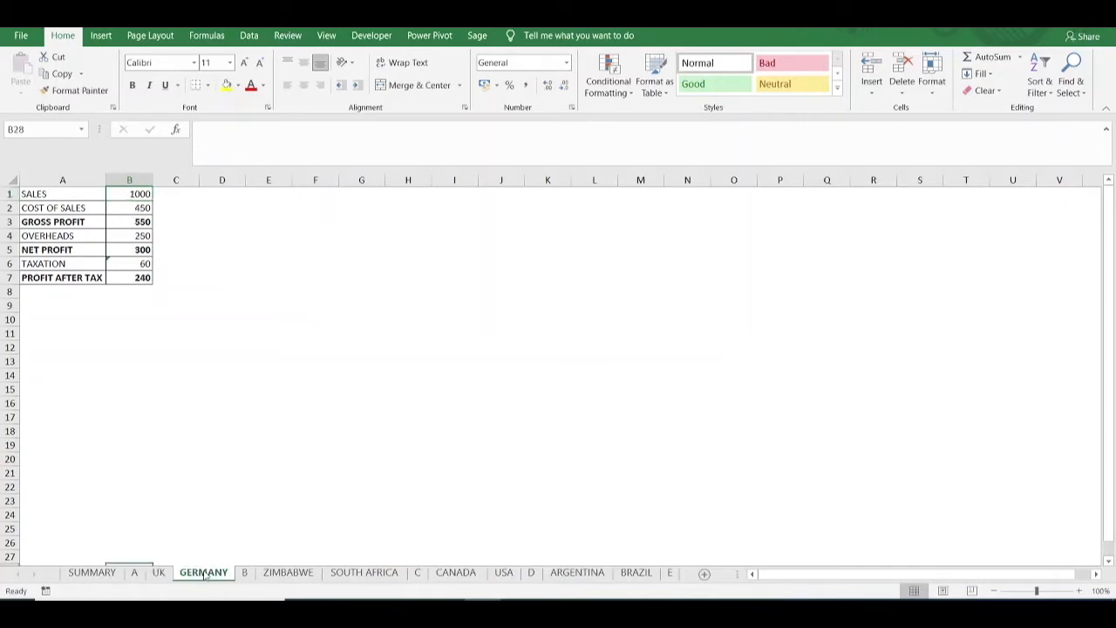
left_click(281, 573)
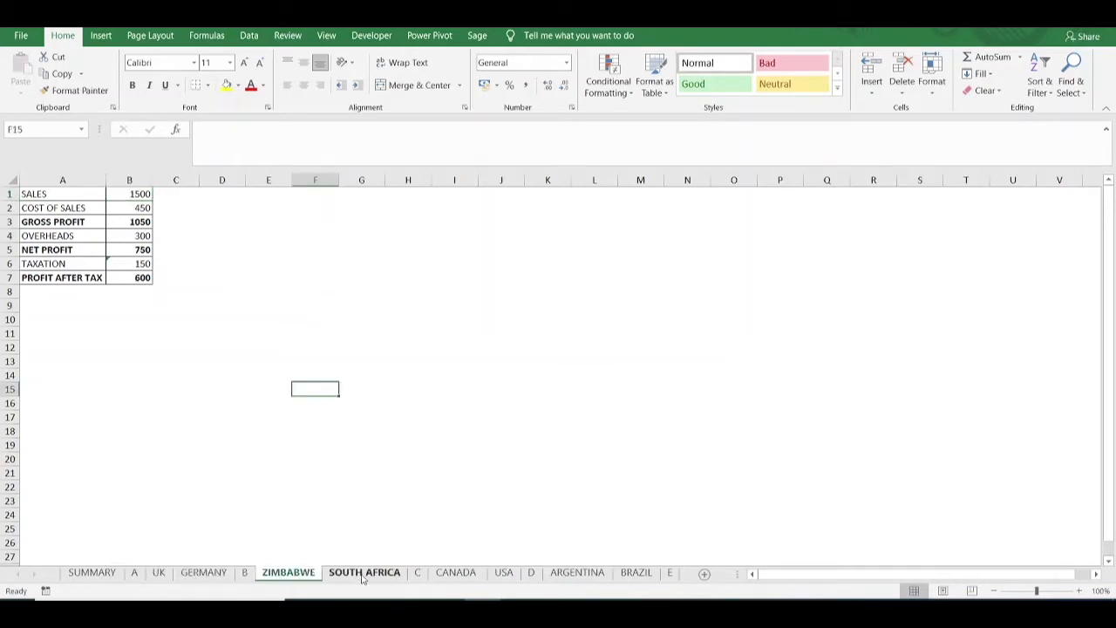
left_click(361, 573)
left_click(454, 573)
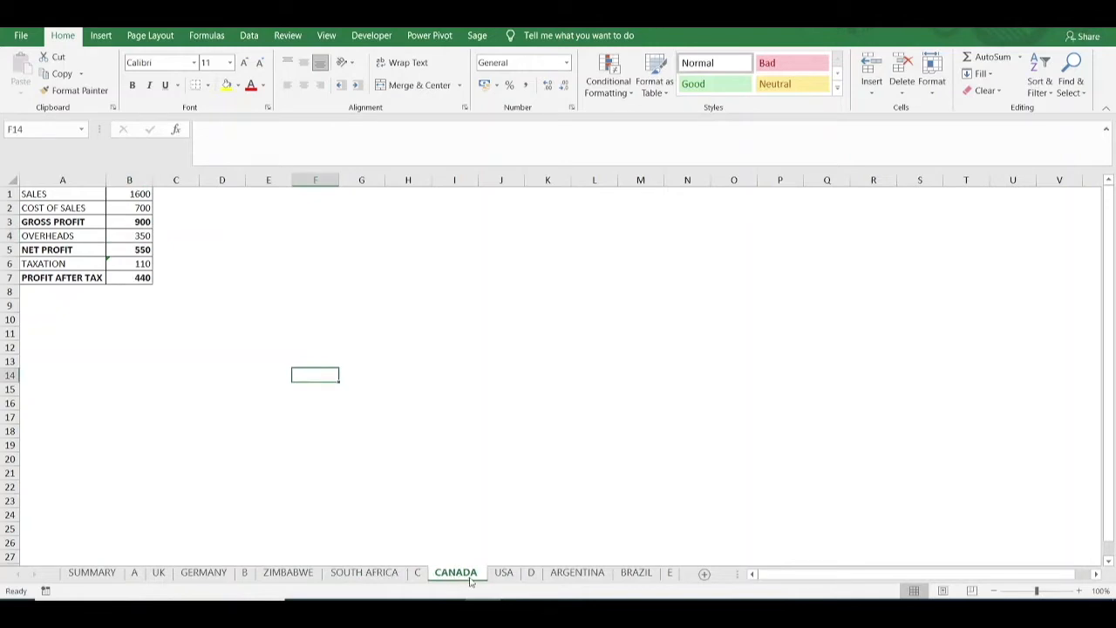
left_click(503, 574)
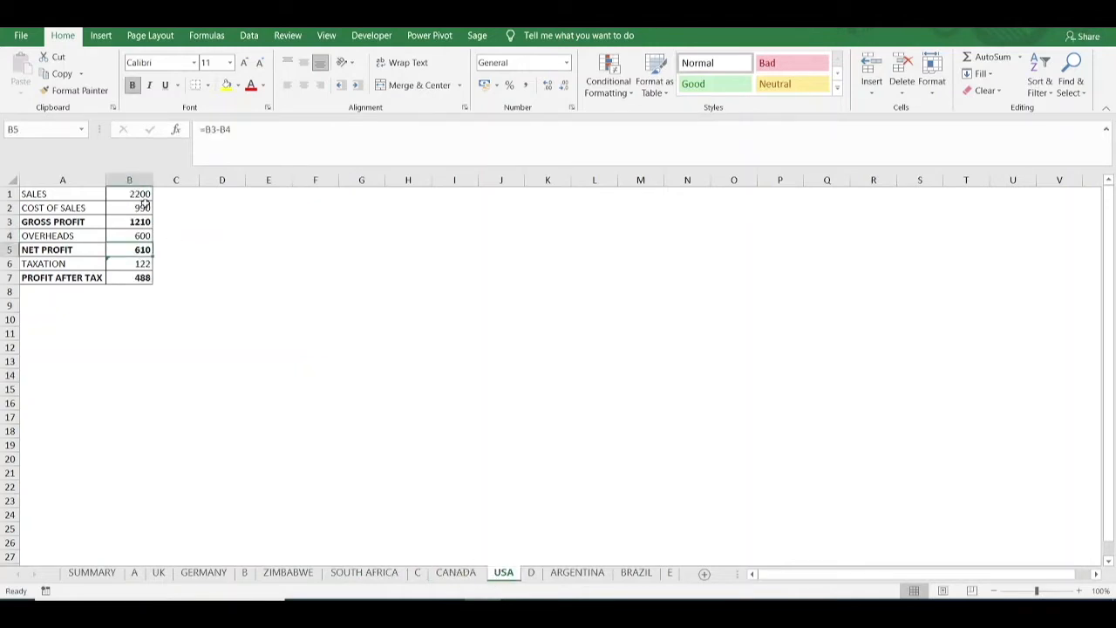
left_click(574, 573)
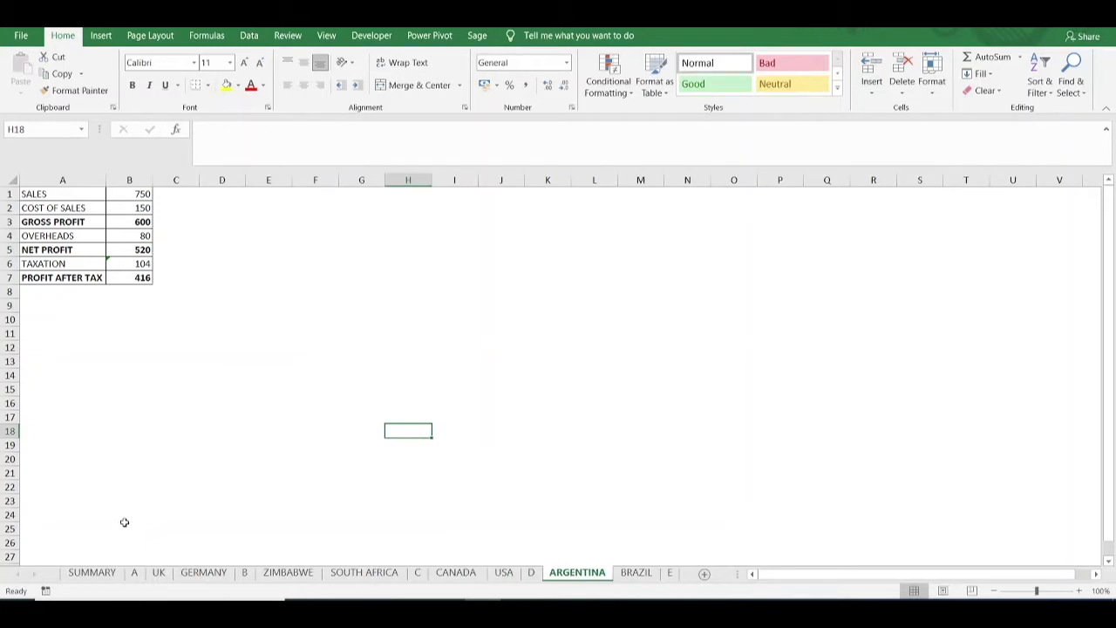
Step: In the ALL REGIONS sales cell B2 on the SUMMARY sheet, enter a SUM of cell B1 across sheets A through E
left_click(89, 575)
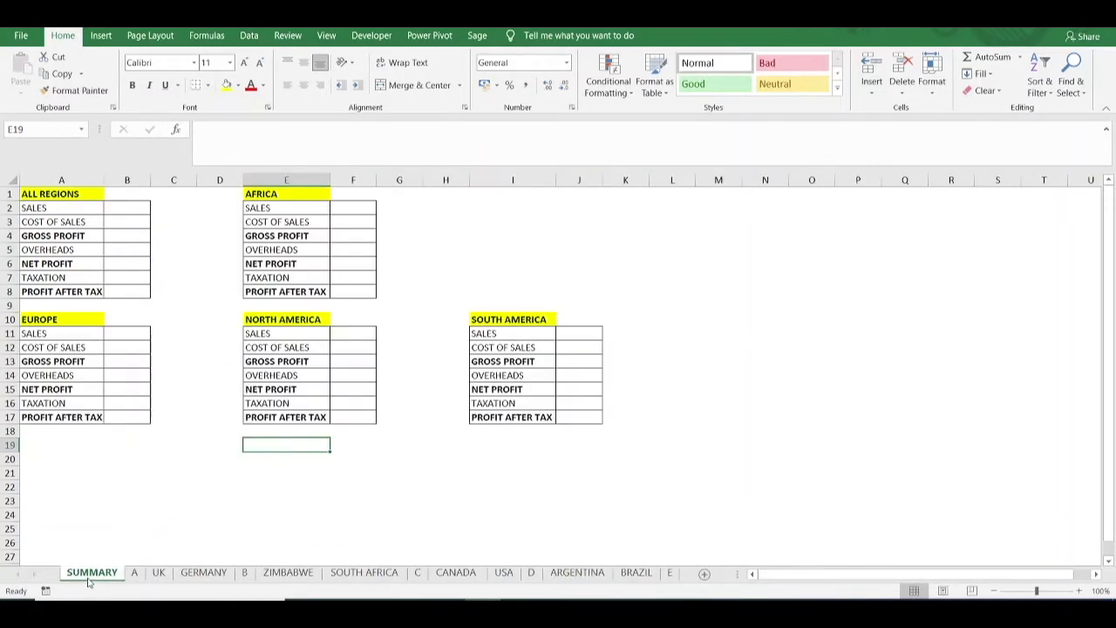
left_click(113, 211)
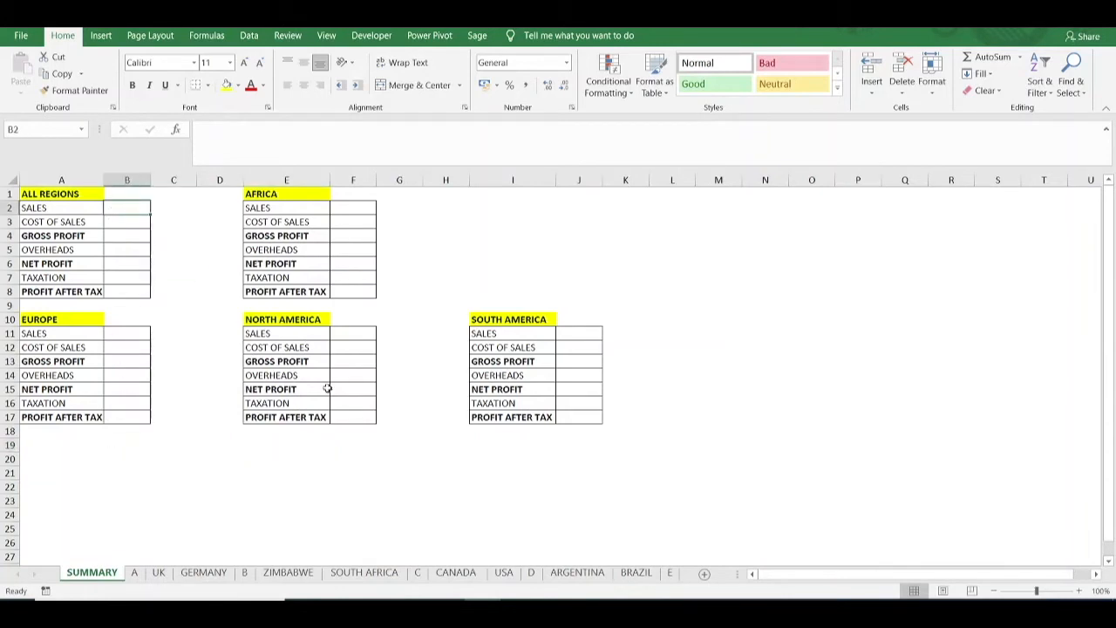
type("=S")
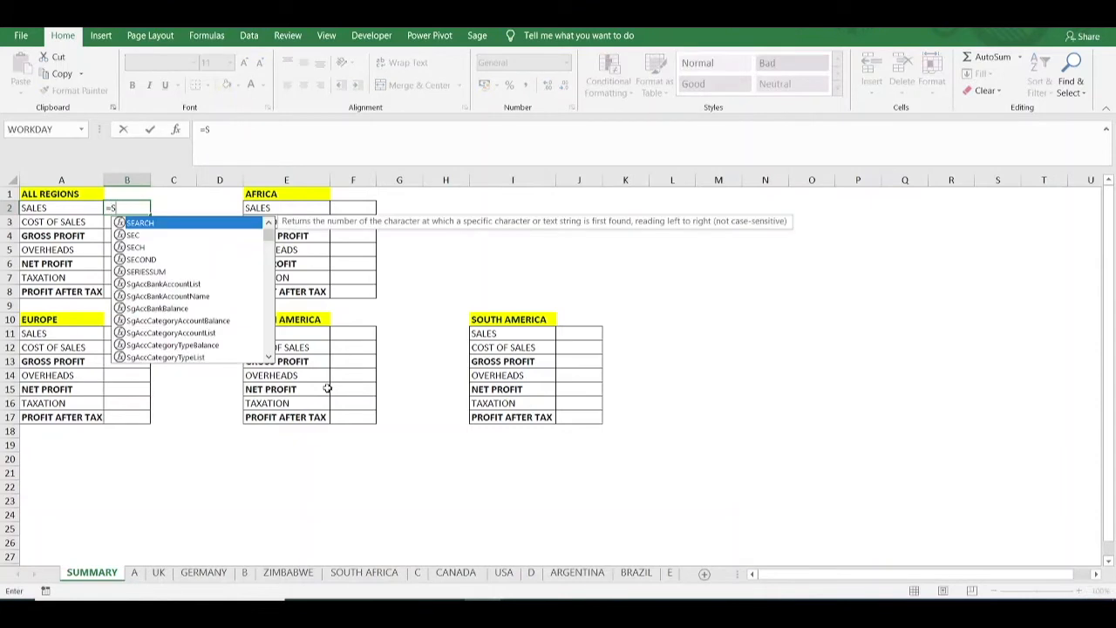
type("UM(")
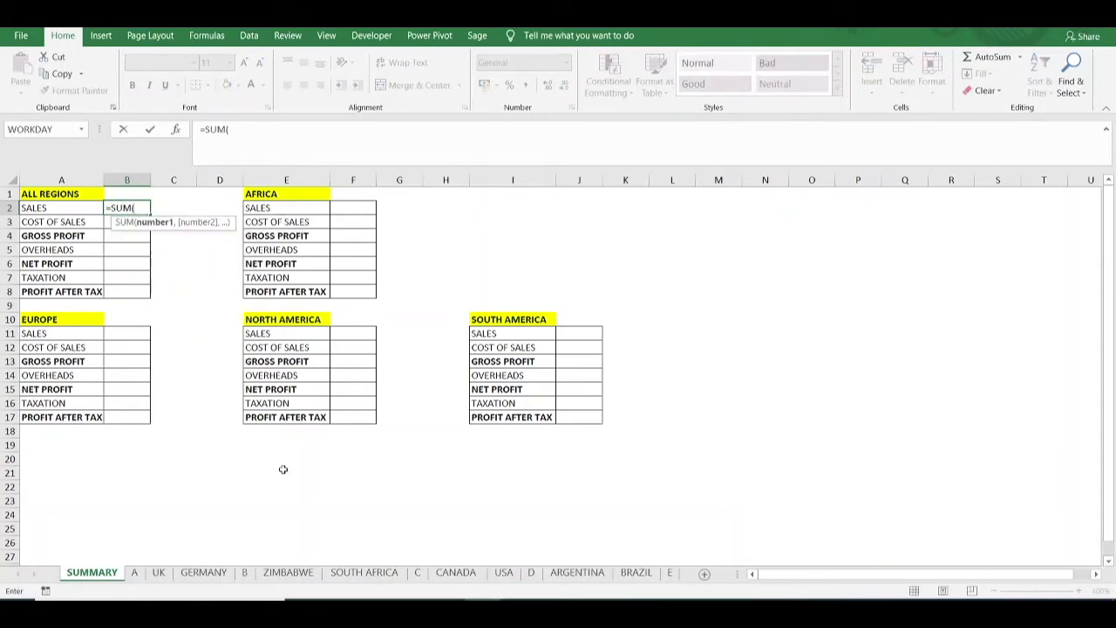
left_click(136, 578)
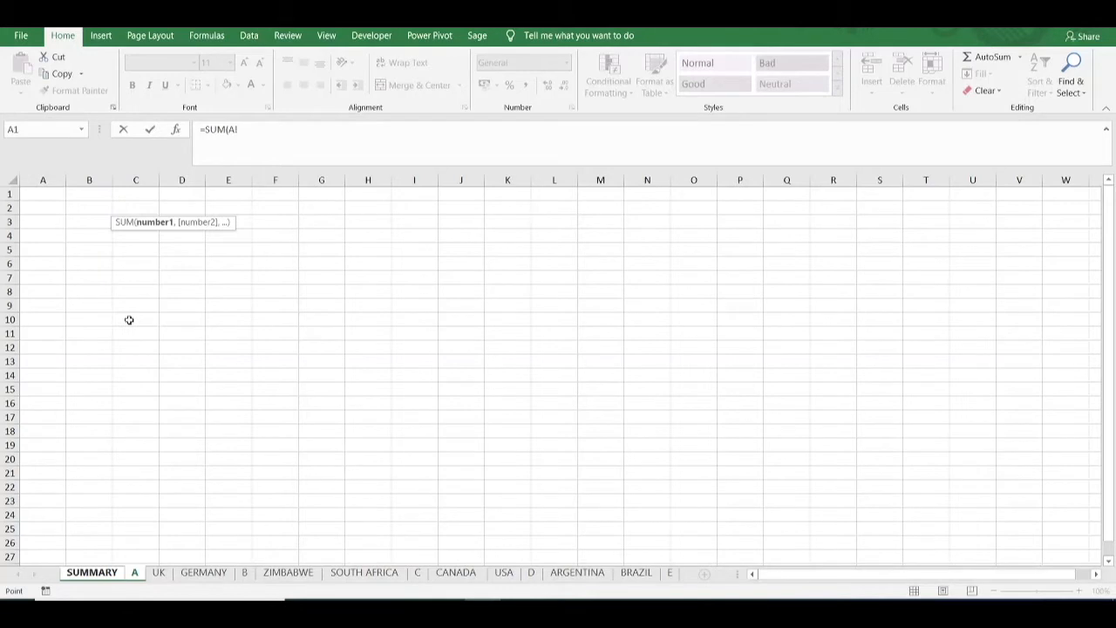
left_click(87, 193)
left_click(669, 572, "shift")
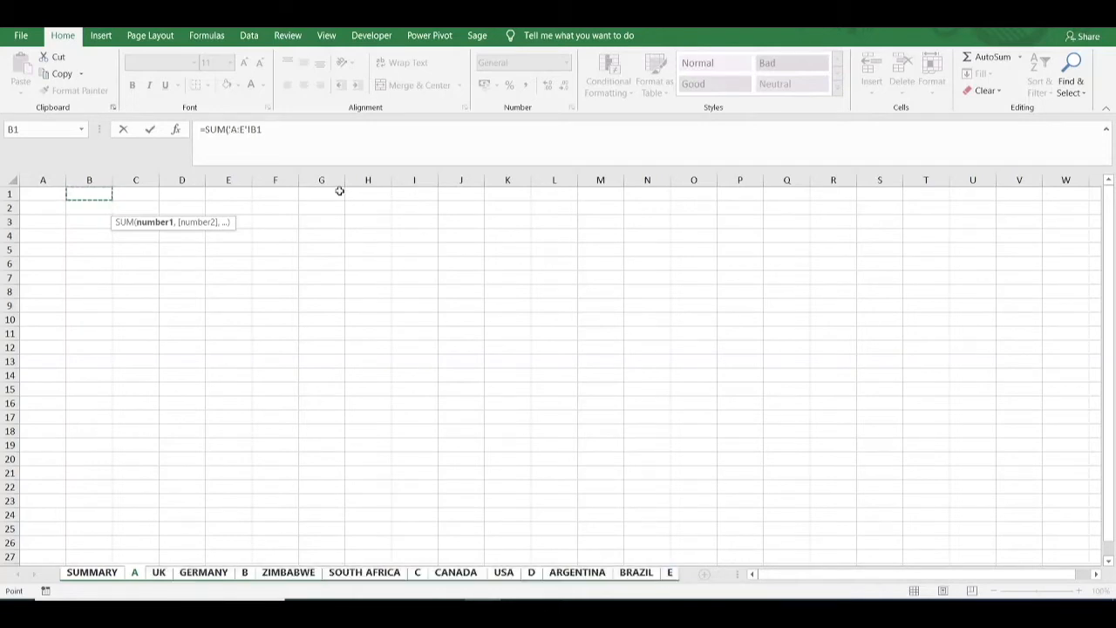
left_click(312, 146)
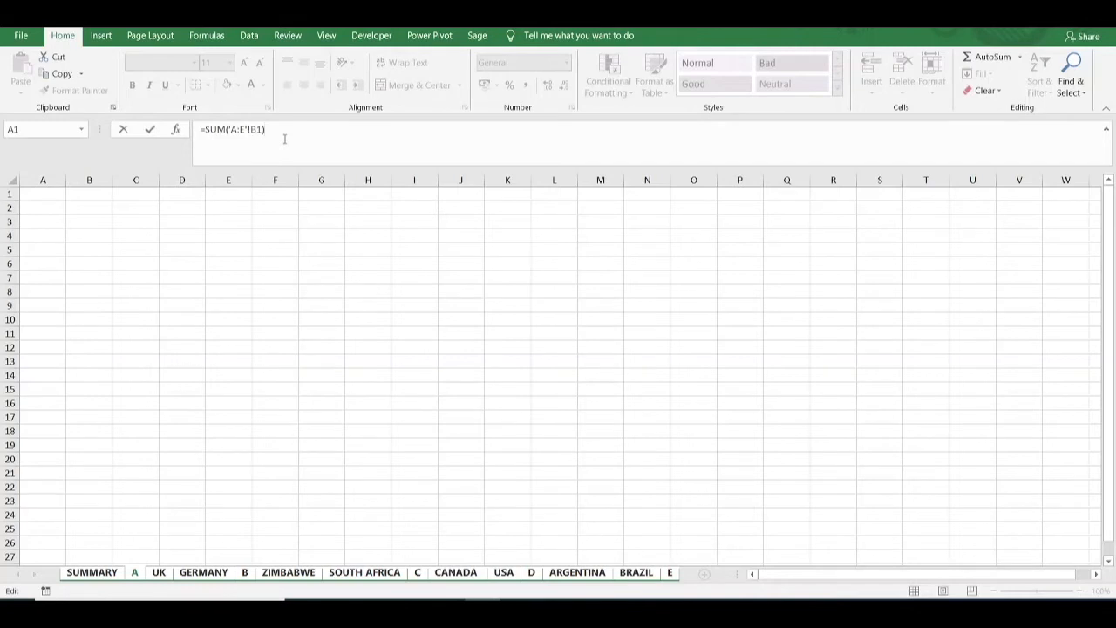
key("Return")
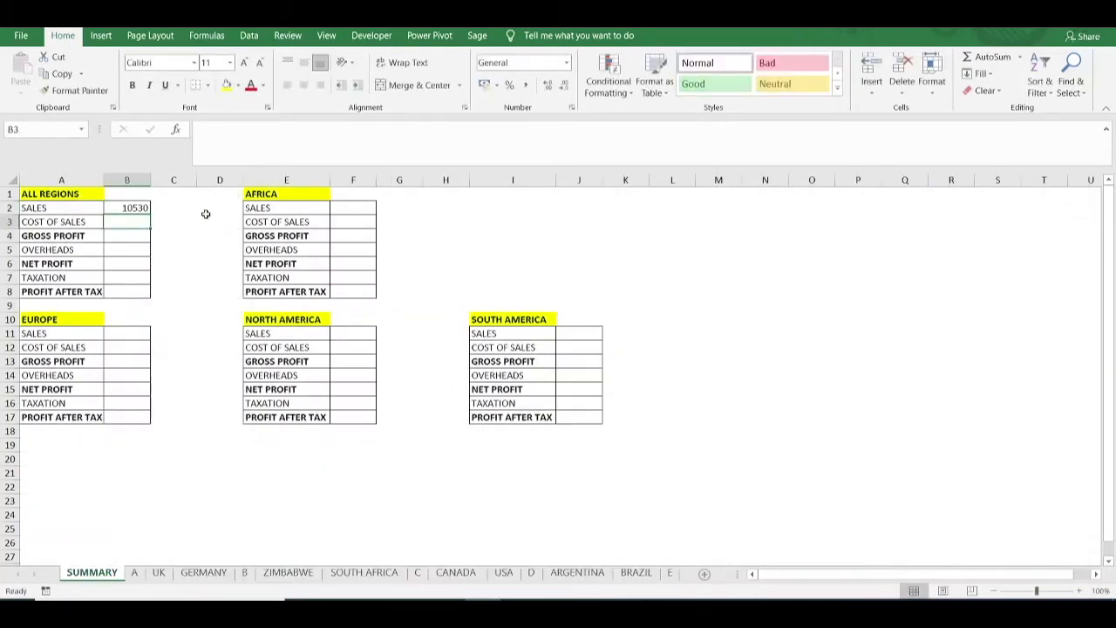
Step: Fill the ALL REGIONS sales formula from B2 down to B8 and check the copied formulas
left_click(142, 208)
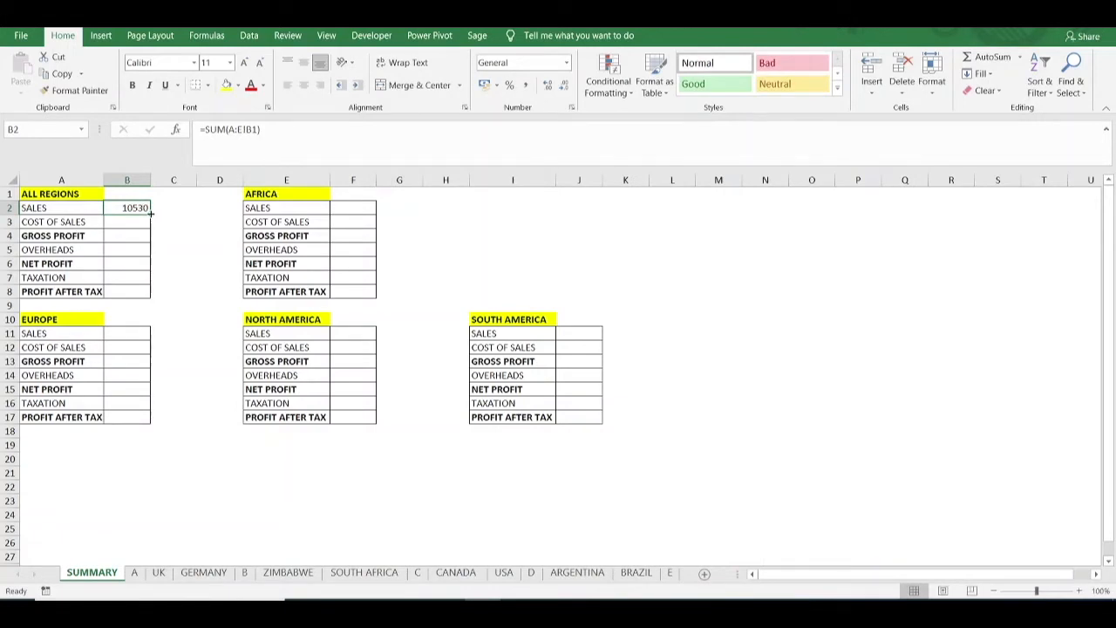
double_click(150, 216)
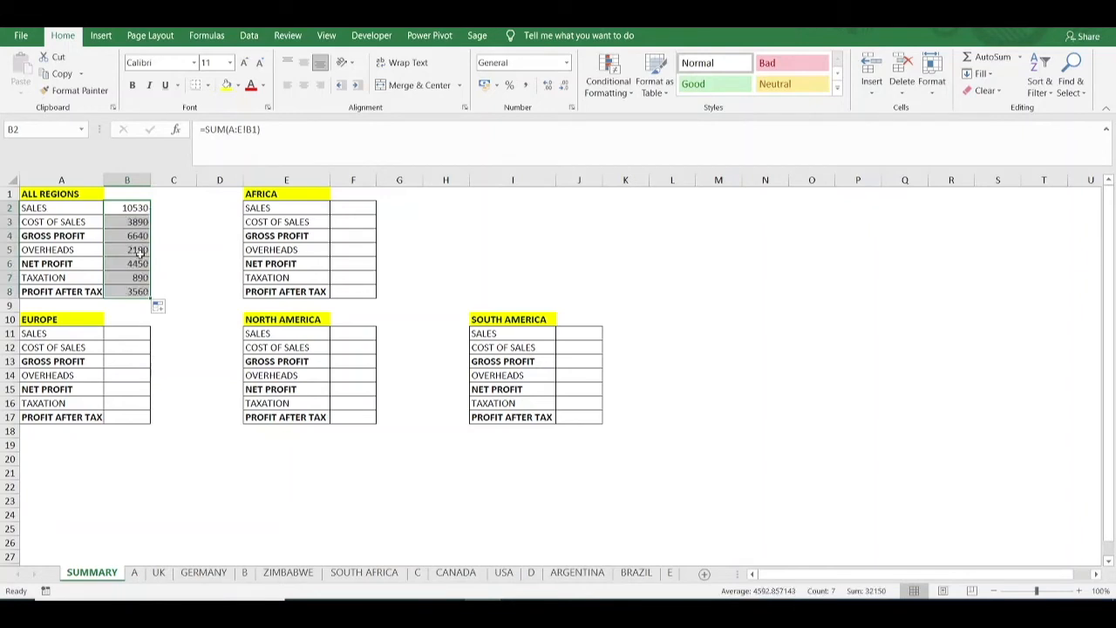
left_click(140, 253)
left_click(137, 292)
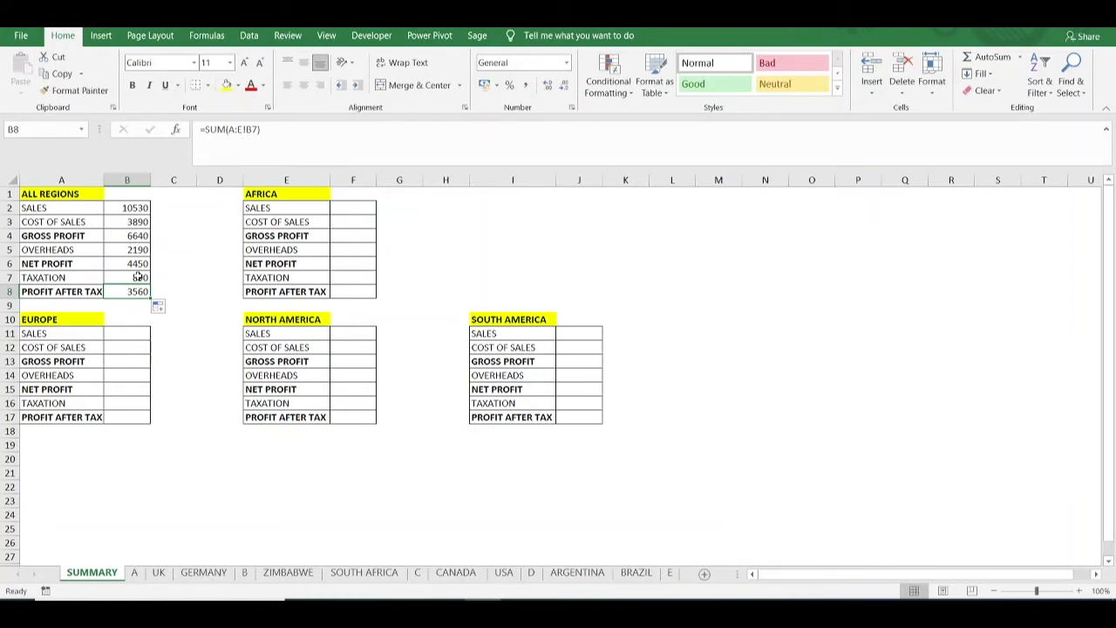
Step: Copy the formula text =SUM(A:E!B1) from the ALL REGIONS sales cell B2 into the EUROPE sales cell B11
left_click(123, 333)
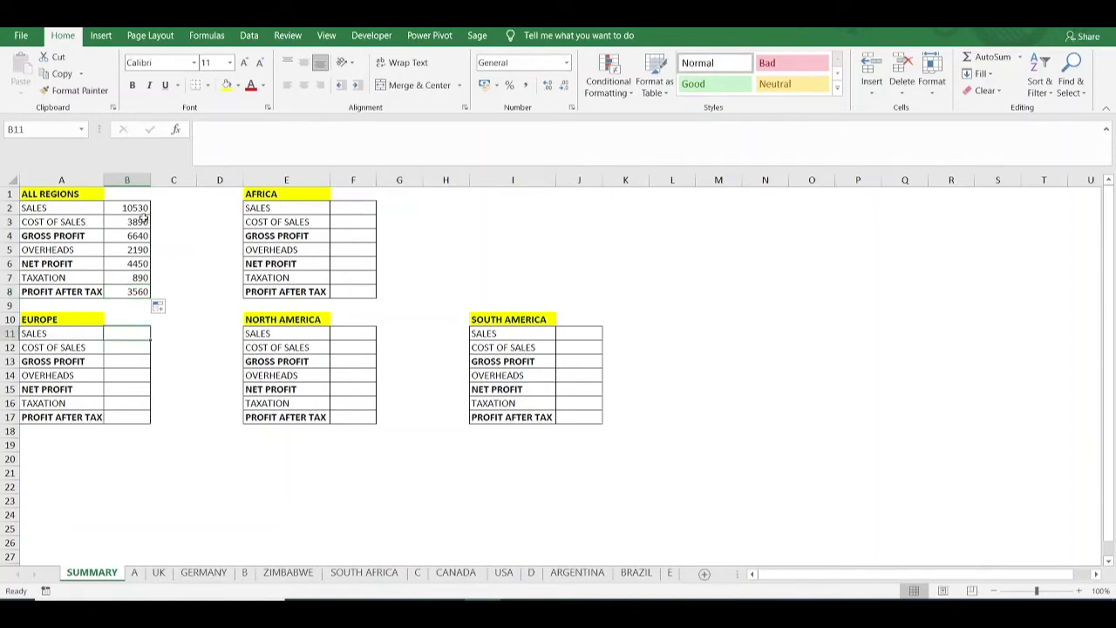
left_click(125, 206)
left_click_drag(281, 129, 199, 129)
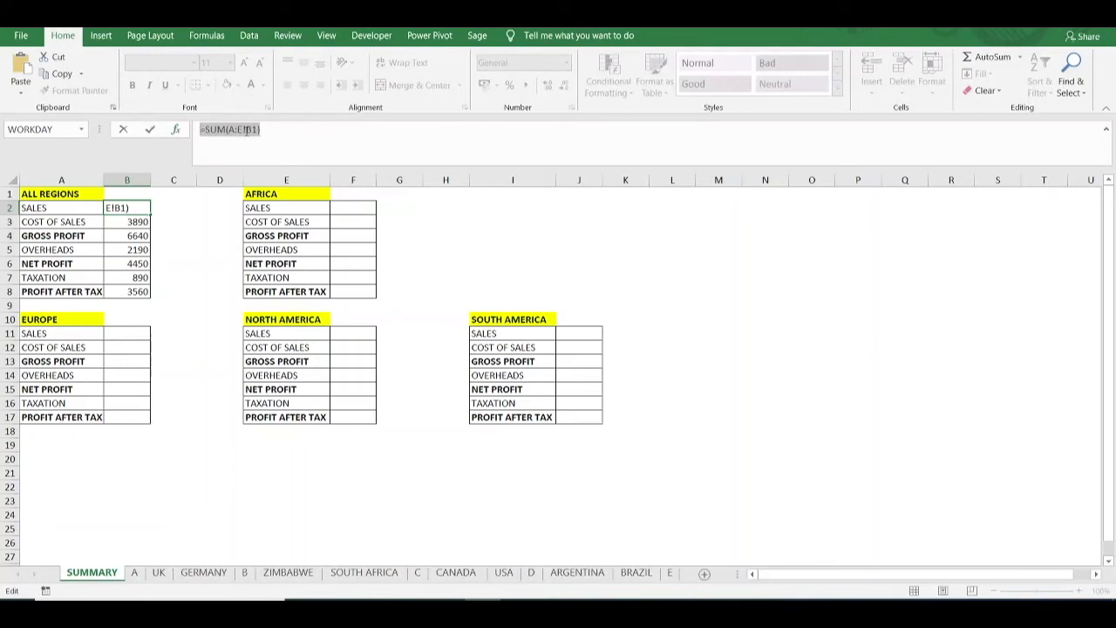
key("Escape")
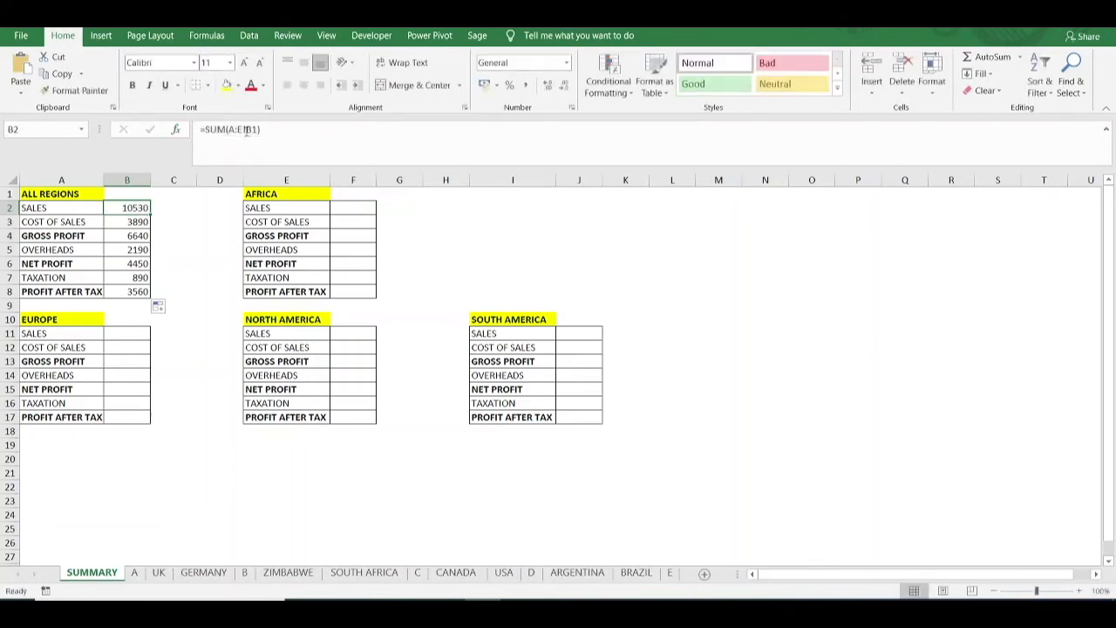
left_click(133, 333)
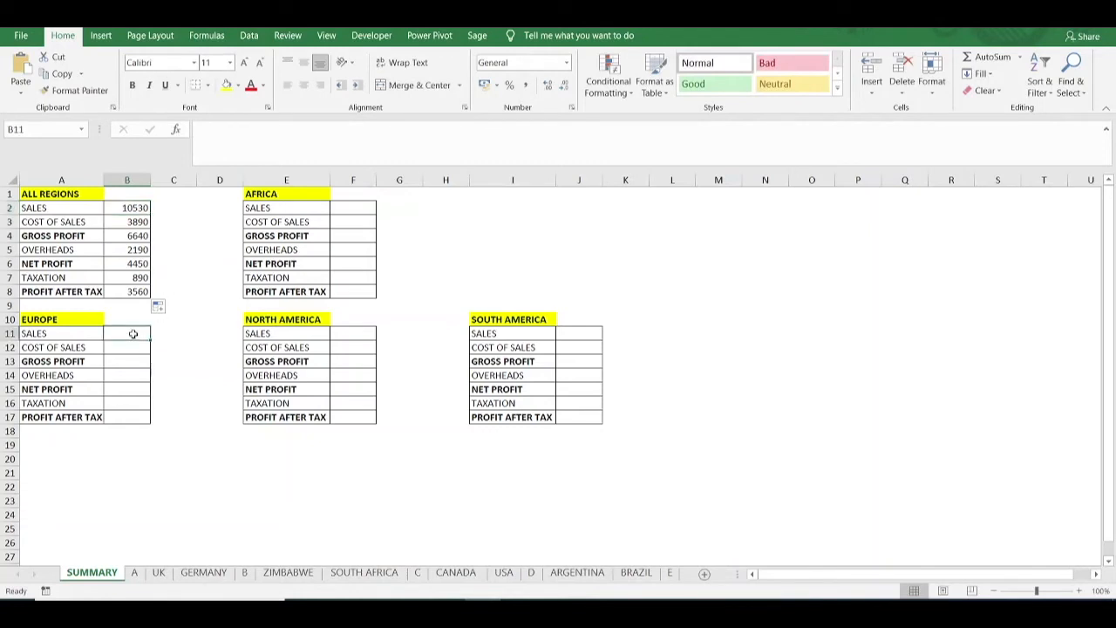
left_click(219, 146)
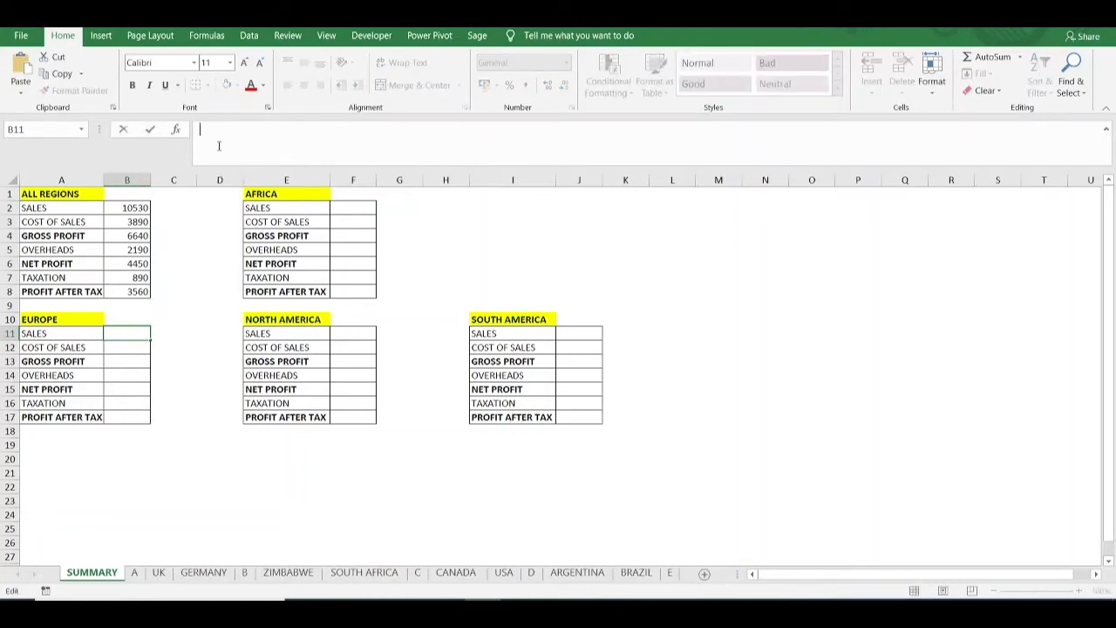
type("=SUM(A:E!B1)")
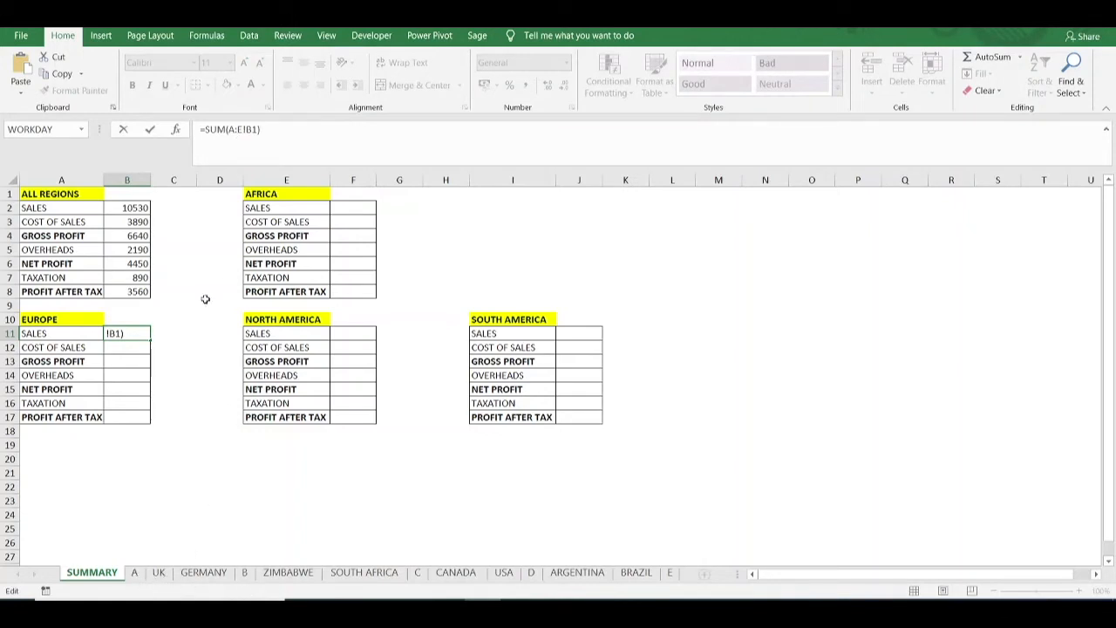
Step: Change the end sheet in the EUROPE sales formula to B, making it =SUM(A:B!B1), and commit it
left_click(240, 129)
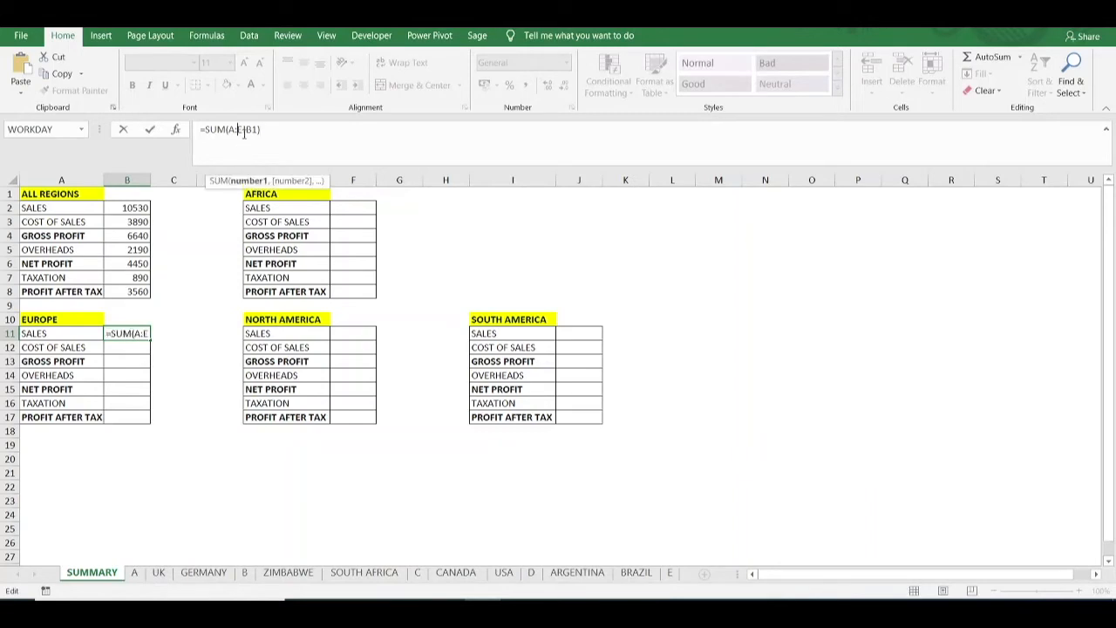
type("B")
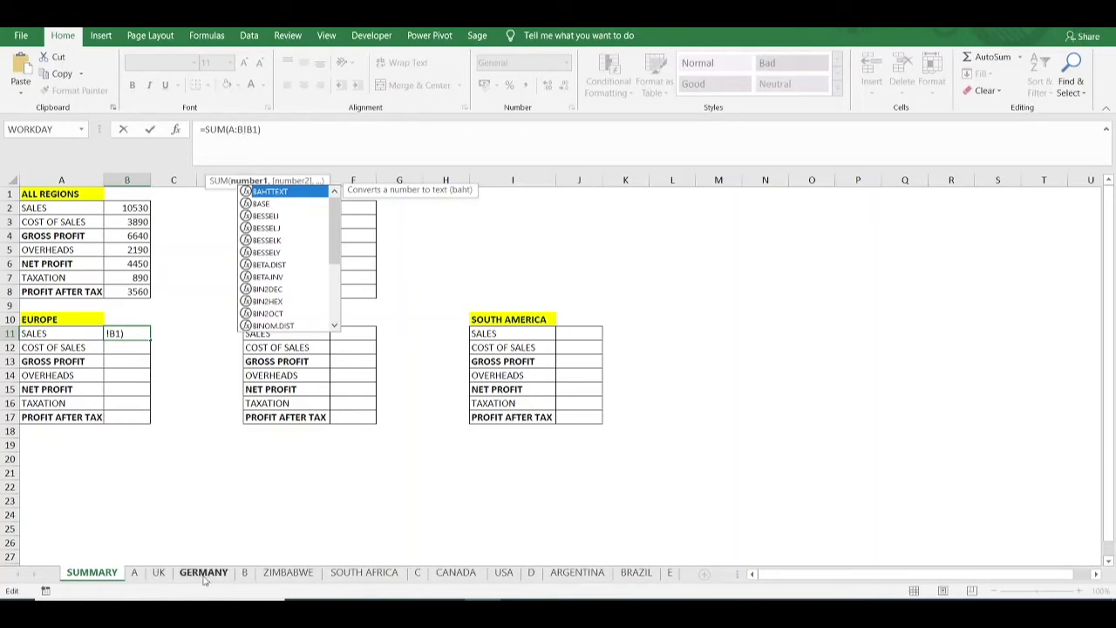
left_click(303, 133)
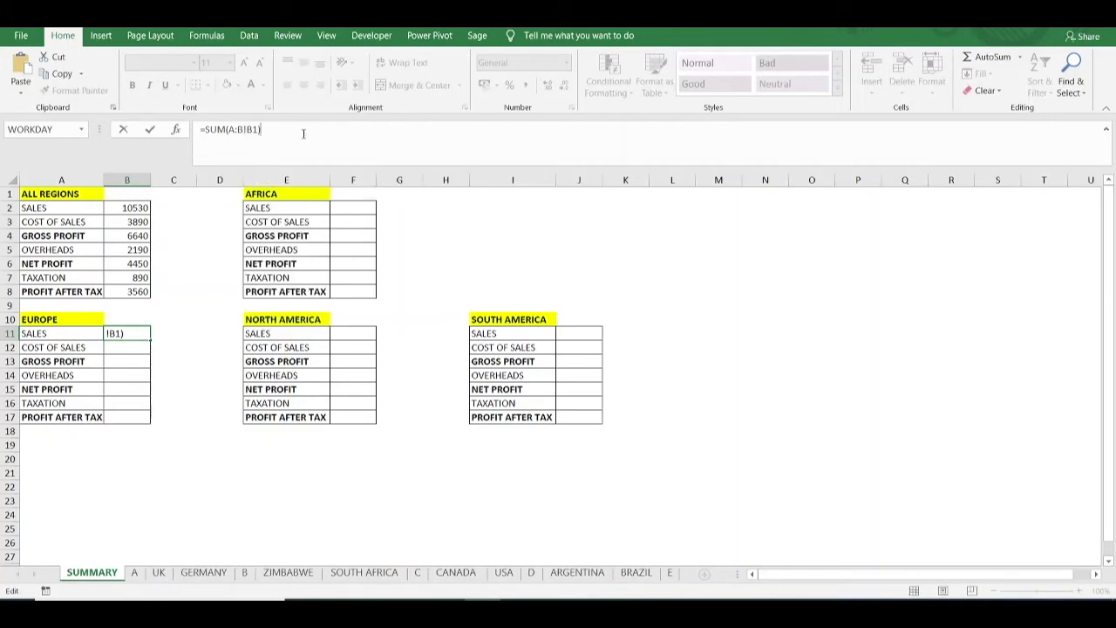
key("Return")
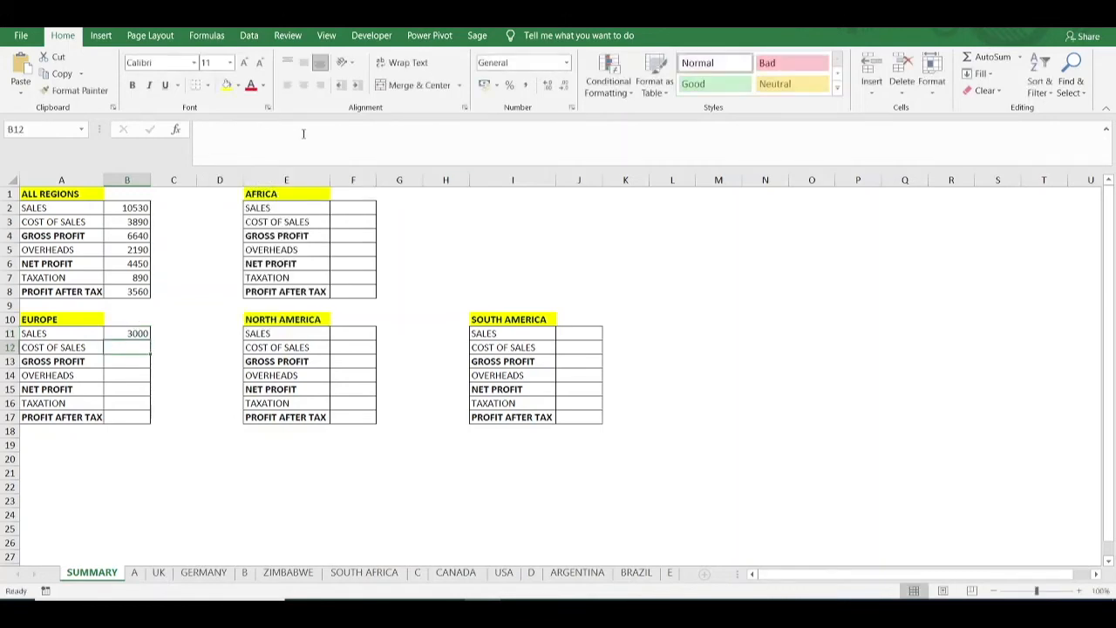
Step: Fill the EUROPE sales formula from B11 down to B17 and check the net profit and profit after tax formulas
left_click(139, 336)
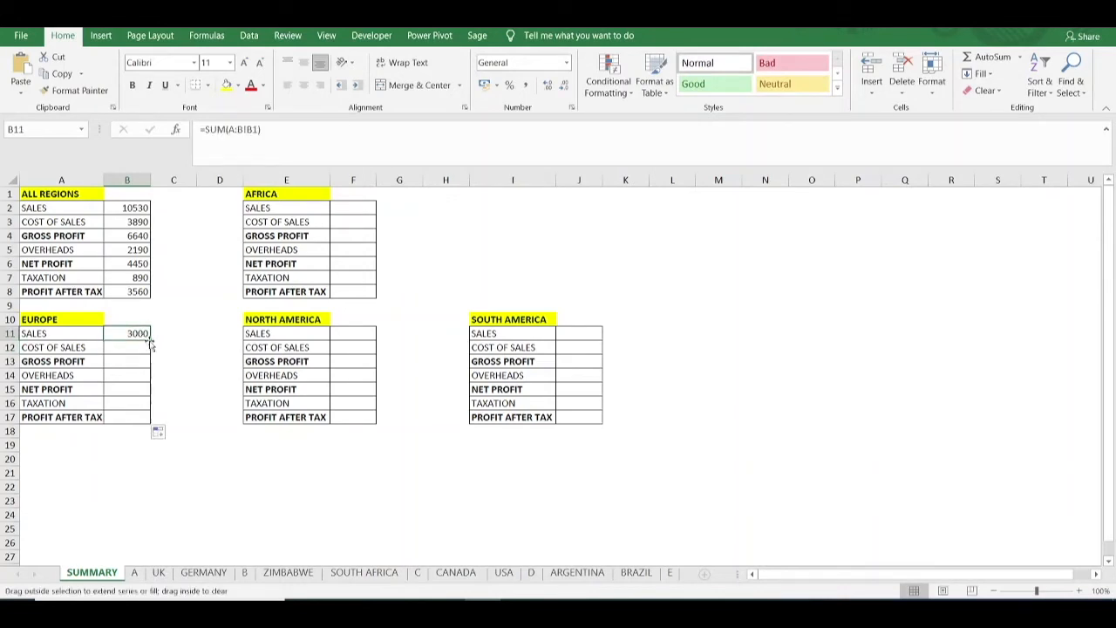
double_click(150, 341)
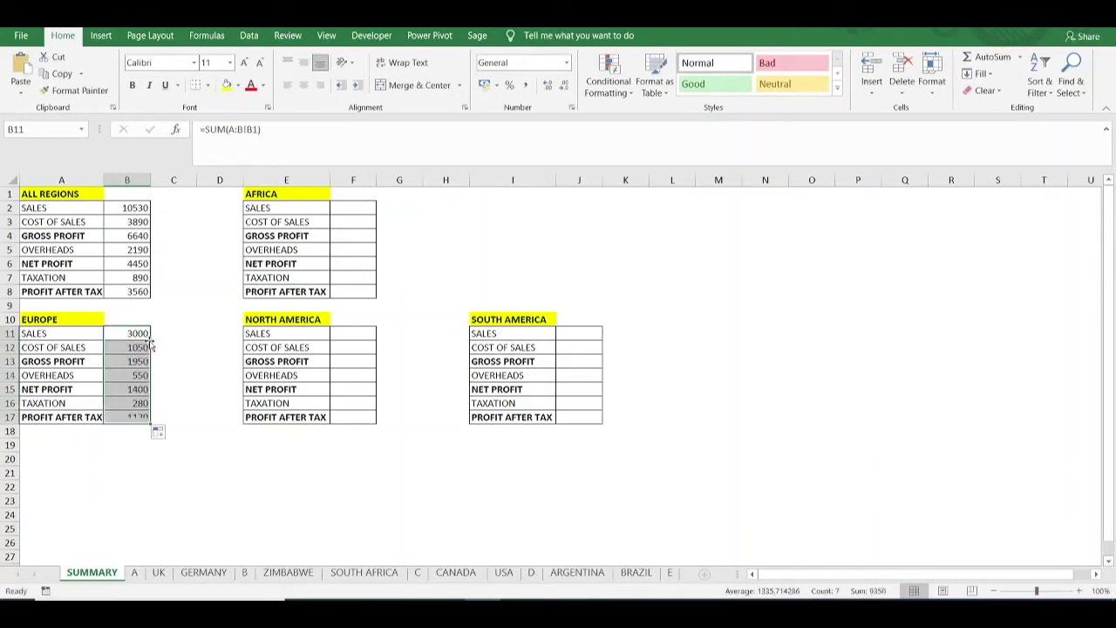
left_click(127, 389)
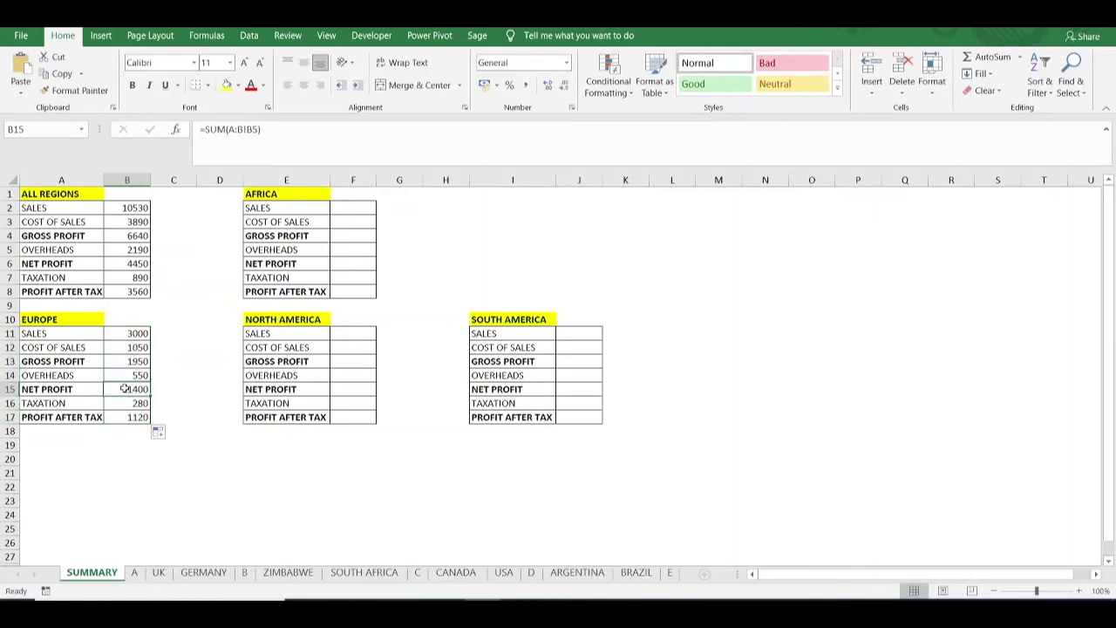
left_click(134, 421)
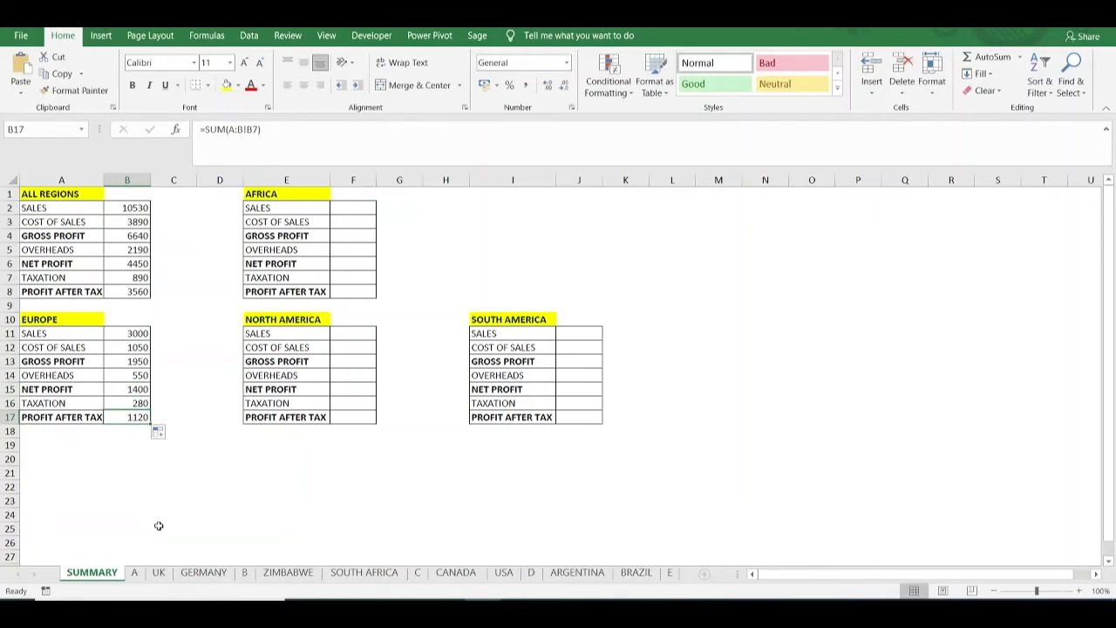
Step: Check the profit after tax on the UK and GERMANY sheets against the EUROPE total, ending on the SUMMARY sheet
left_click(158, 571)
left_click(141, 277)
left_click(222, 573)
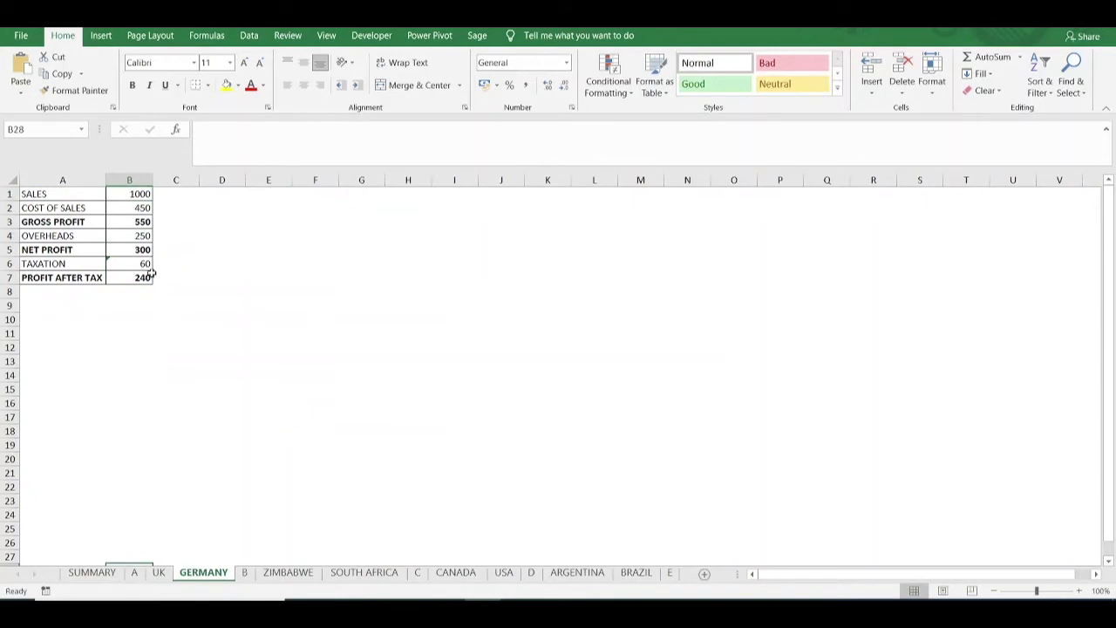
left_click(92, 573)
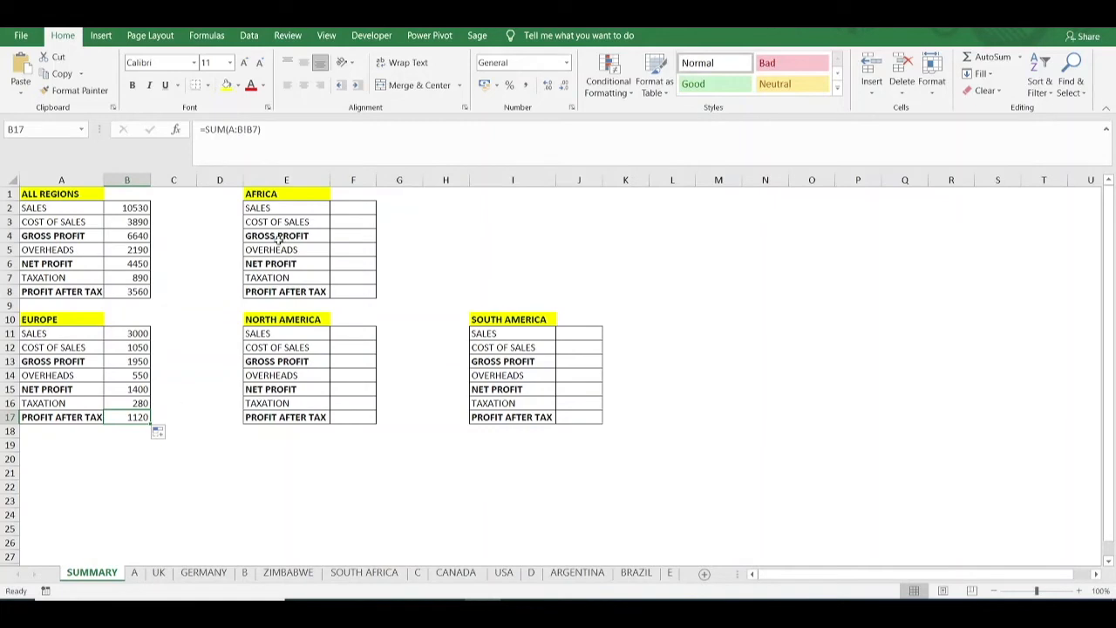
Step: Enter the AFRICA sales formula in F2, reusing =SUM(A:E!B1) with its sheet range changed to B:C, and commit it
left_click(348, 204)
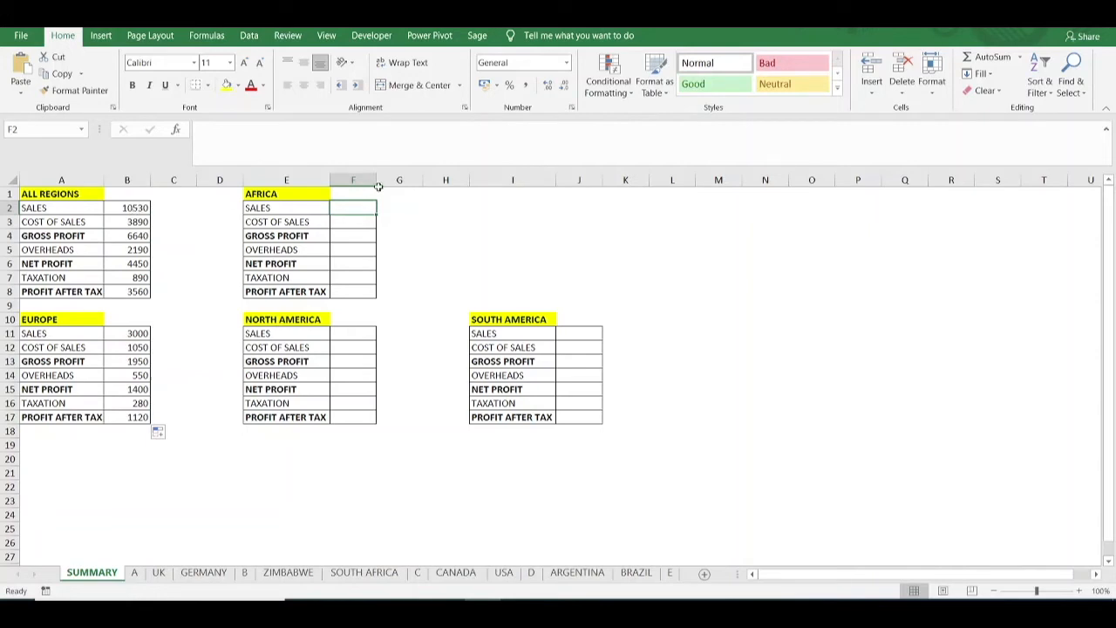
left_click(236, 142)
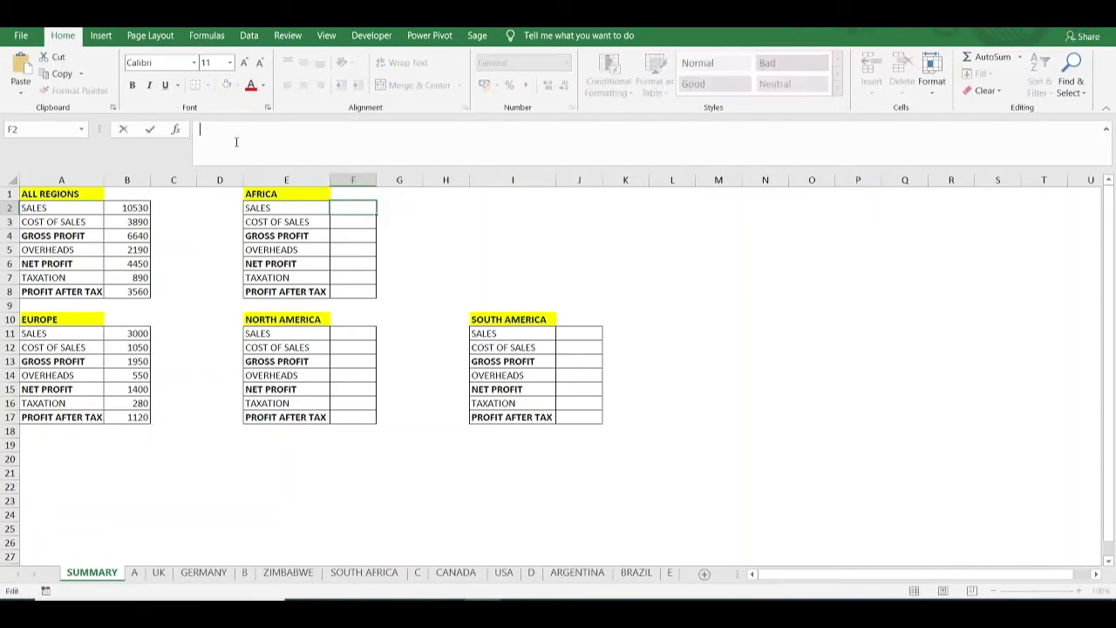
type("=SUM(A:E!B1)")
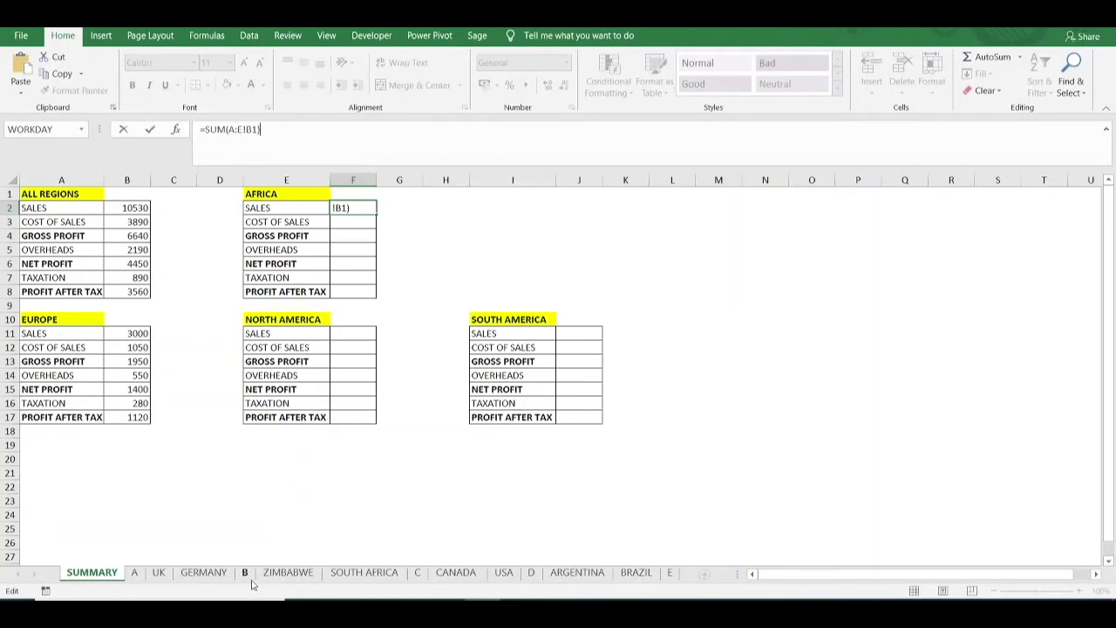
left_click(237, 129)
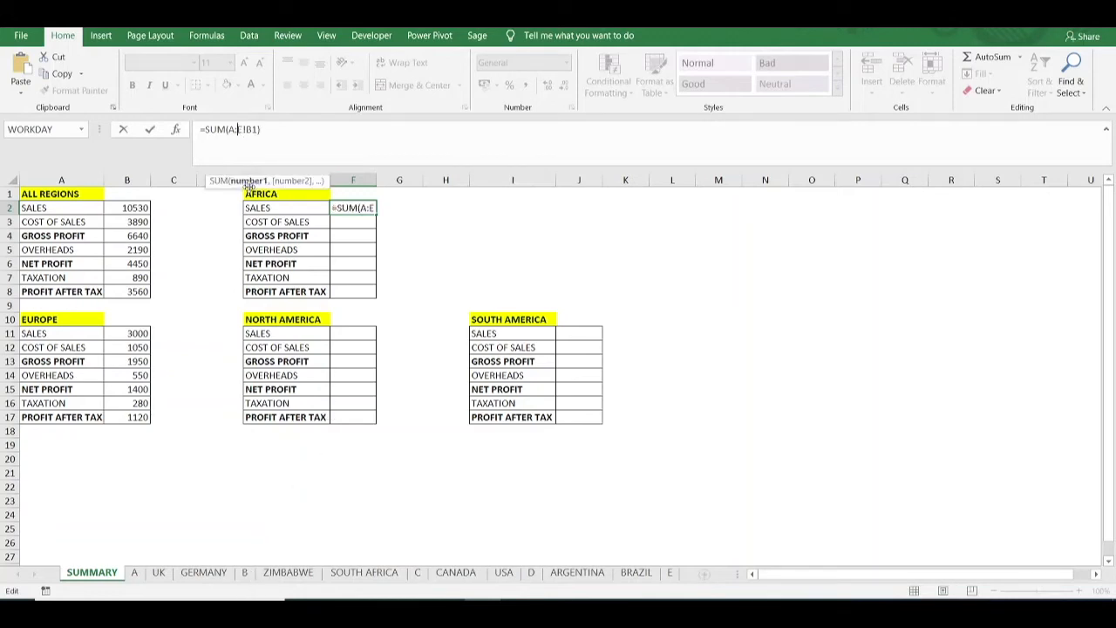
key("BackSpace")
type("B")
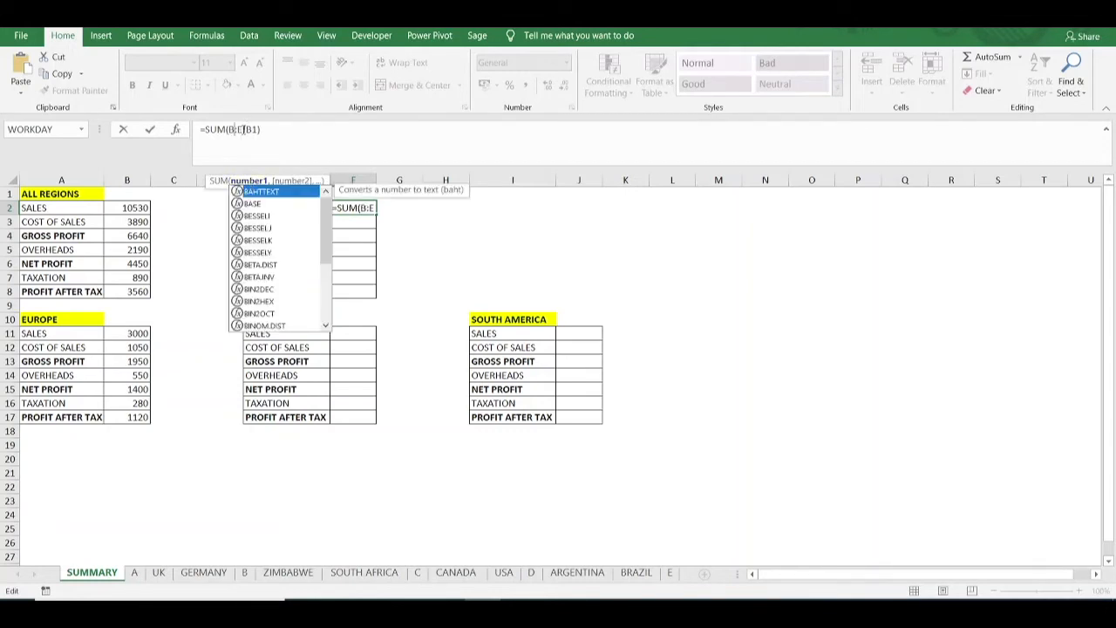
key("BackSpace")
type("C")
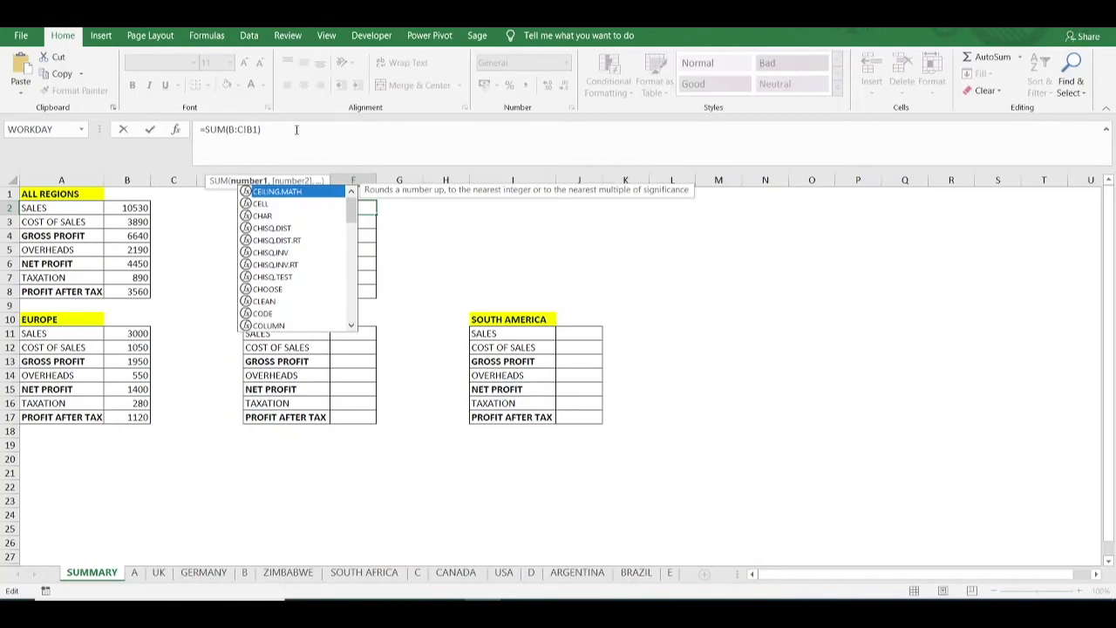
left_click(300, 132)
key("Return")
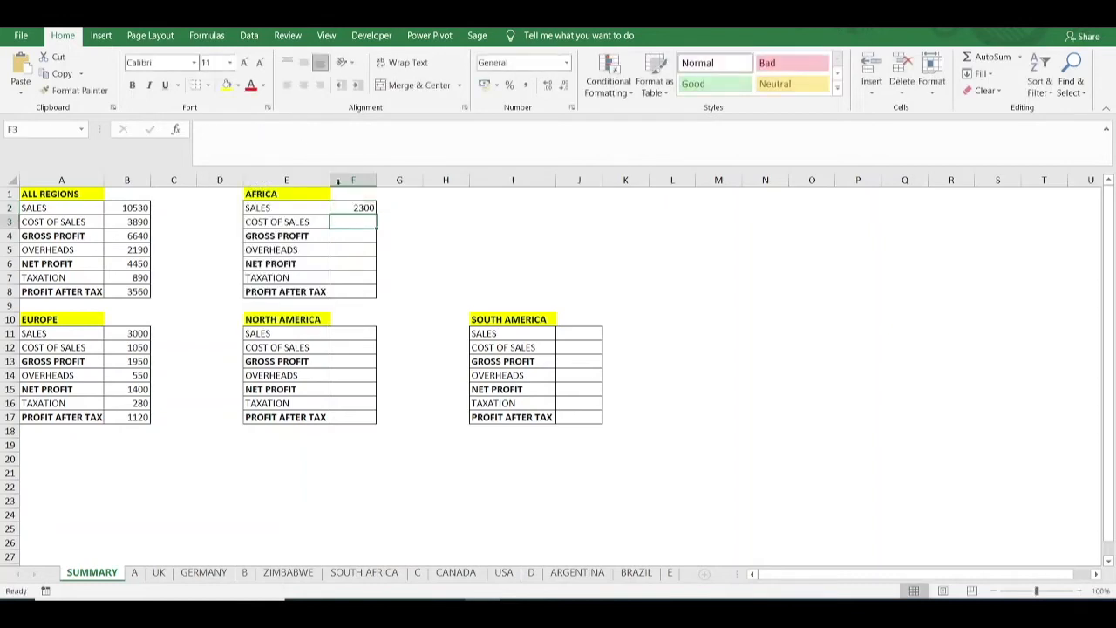
Step: Fill the AFRICA sales formula from F2 down to the profit after tax row in F8
left_click(365, 209)
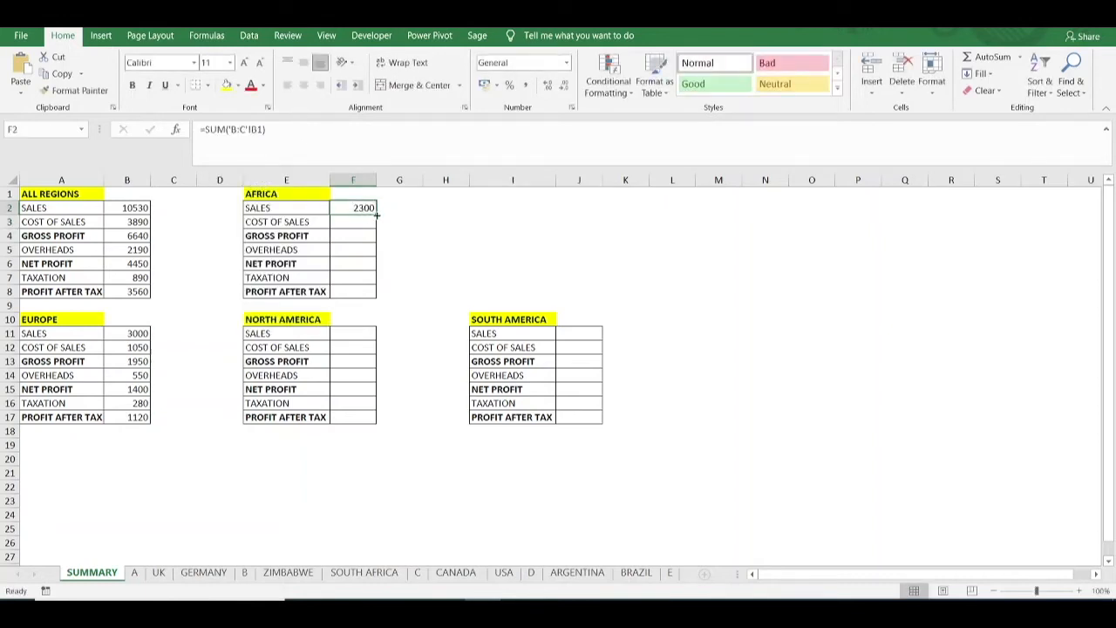
double_click(376, 214)
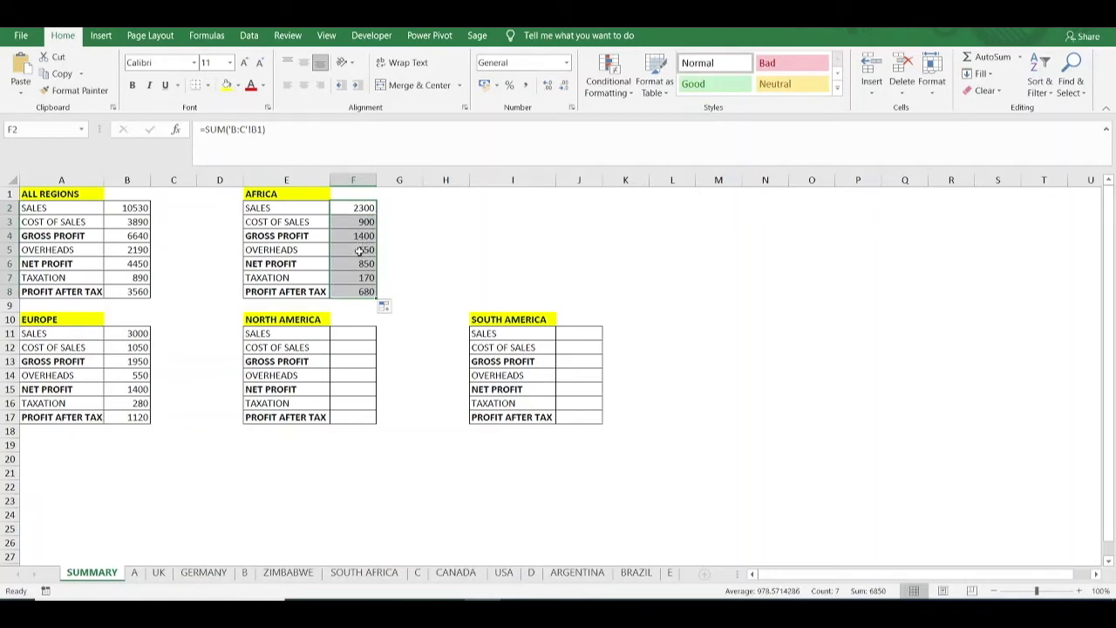
left_click(360, 250)
Step: Enter the formula text =SUM(A:E!B1) in the NORTH AMERICA sales cell F11
left_click(356, 331)
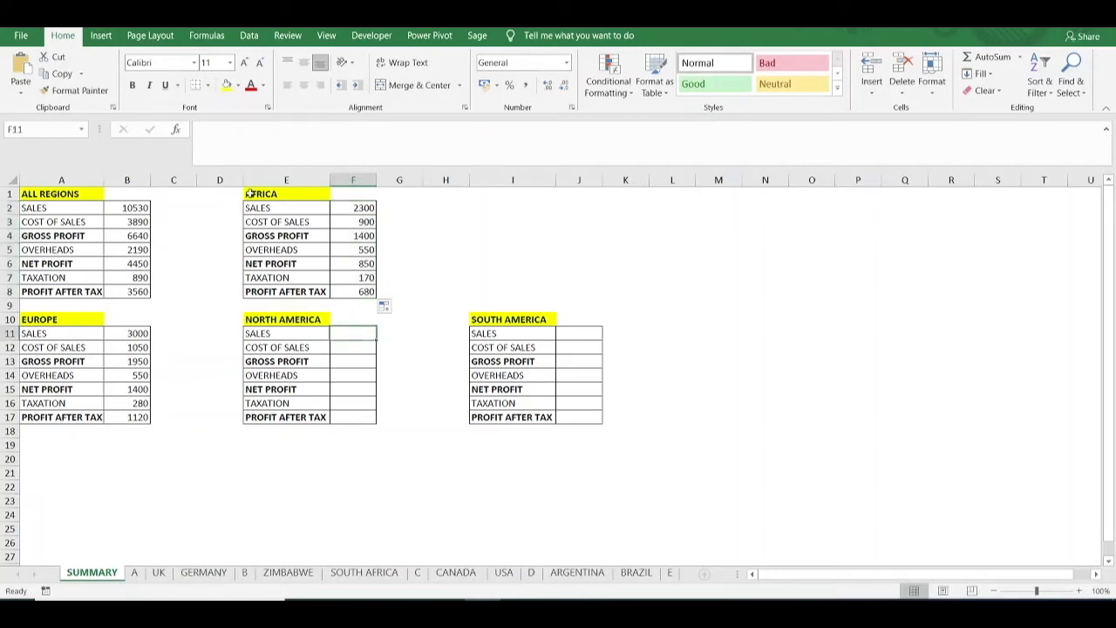
left_click(227, 136)
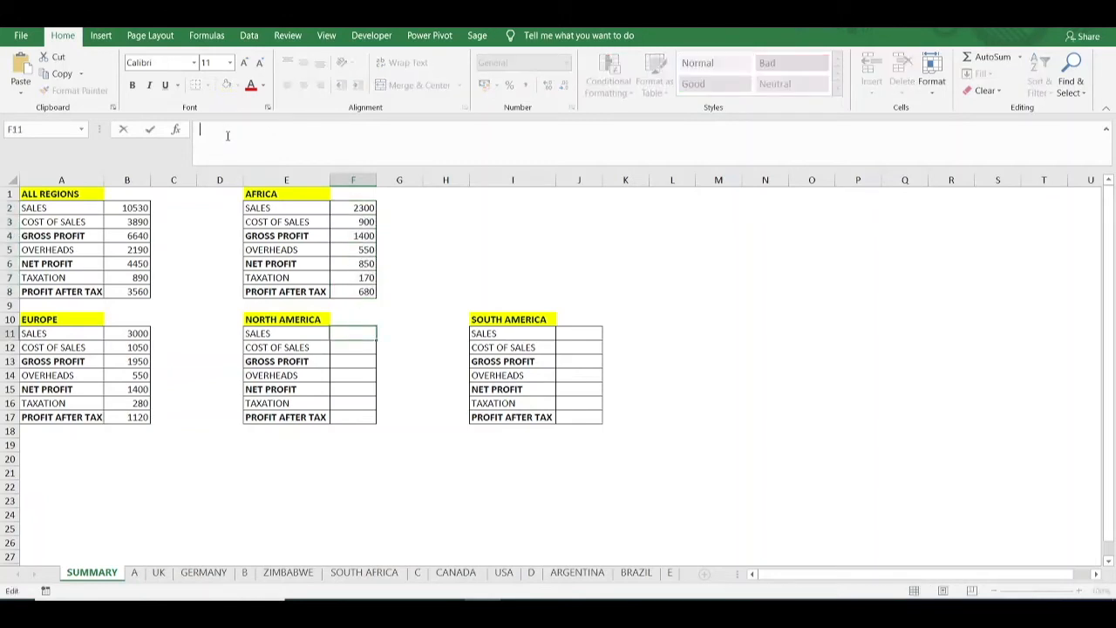
type("=SUM(A:E!B1)")
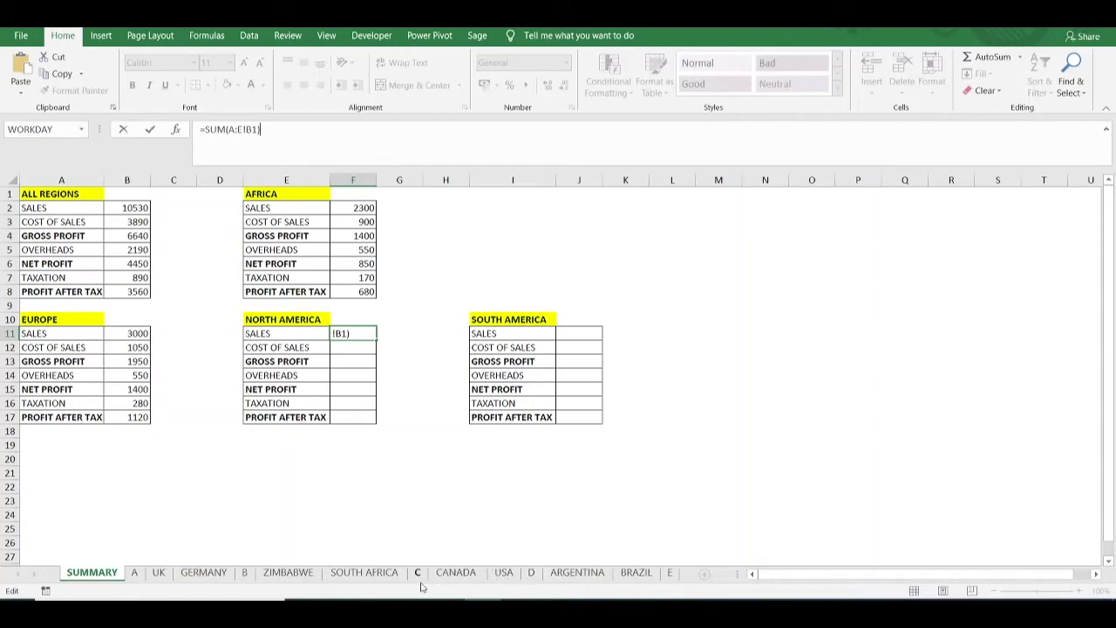
Step: Change the NORTH AMERICA sales formula to =SUM(C:D!B1) and fill it from F11 down to F17
left_click(248, 145)
left_click(236, 129)
key("BackSpace")
type("C")
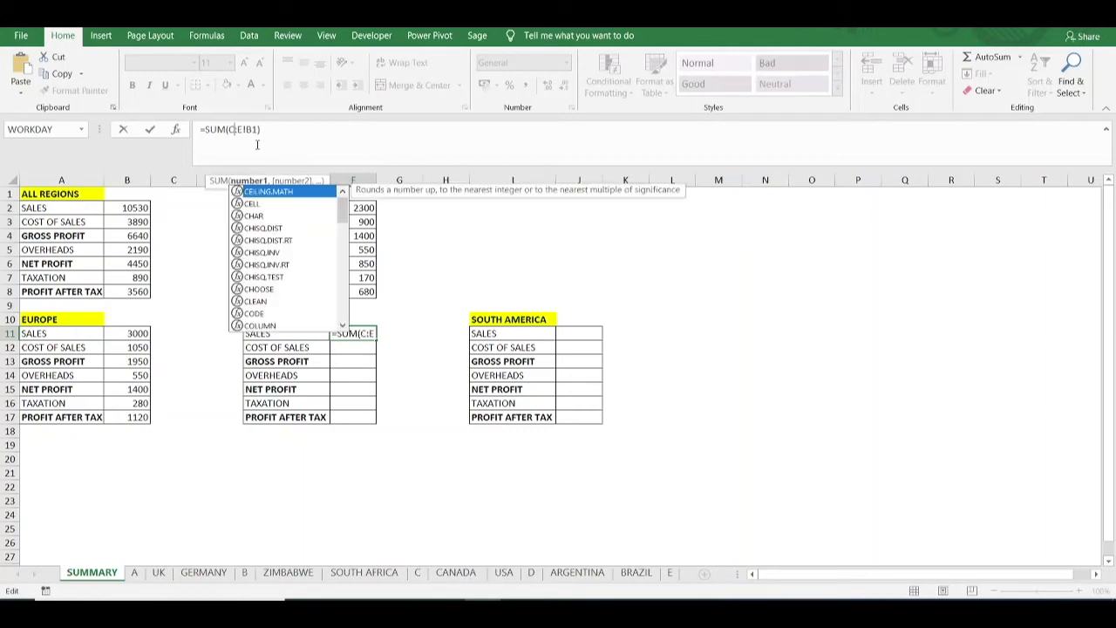
left_click(244, 129)
key("BackSpace")
type("D")
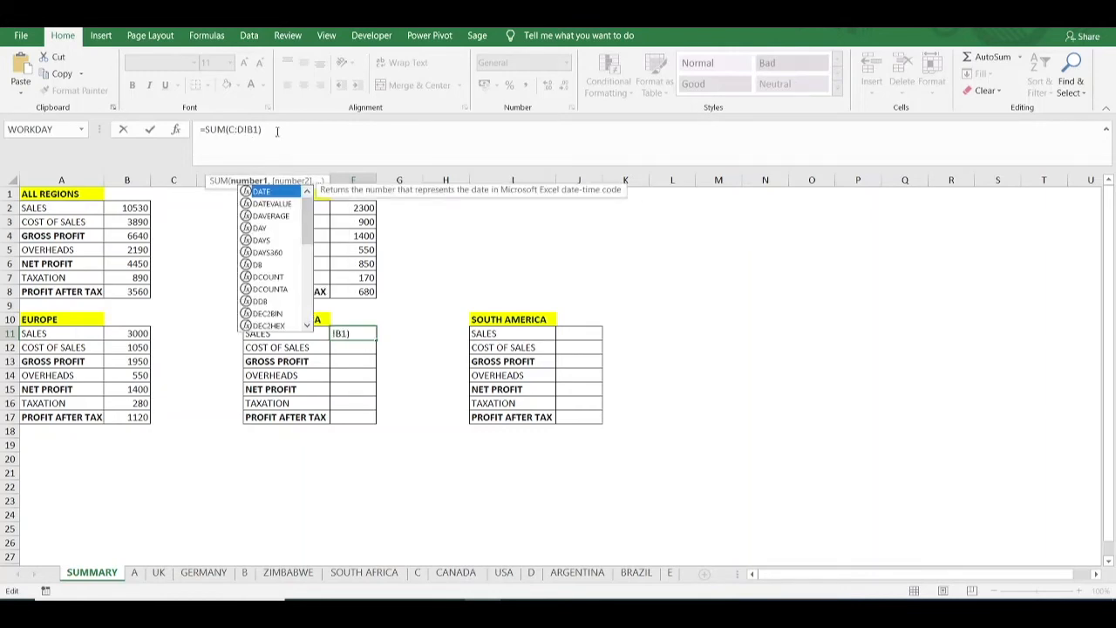
left_click(290, 130)
key("Return")
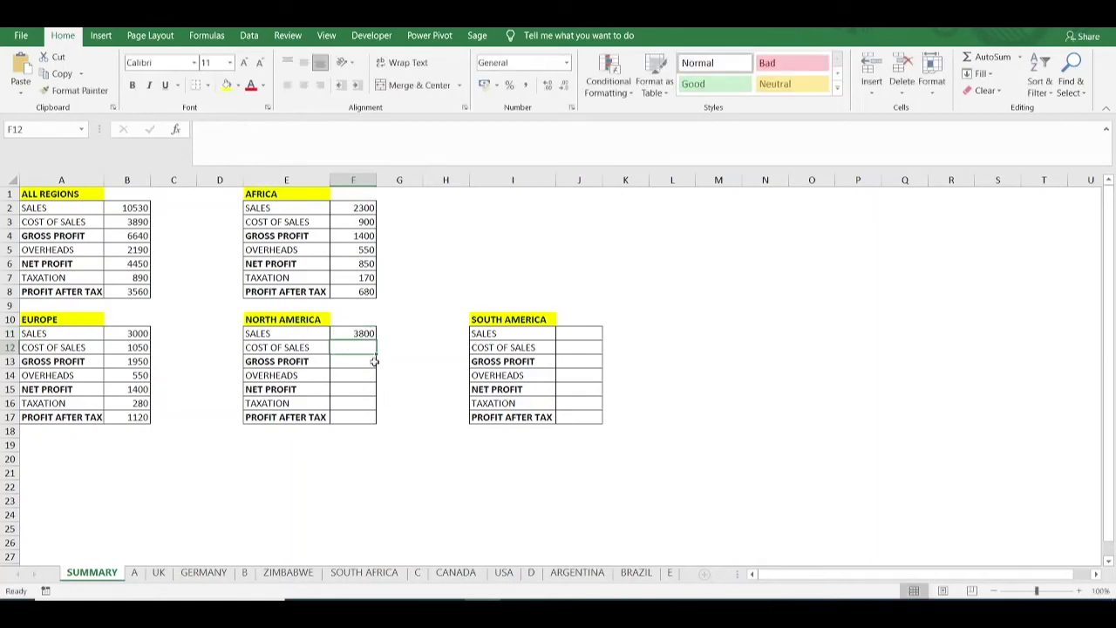
left_click(358, 332)
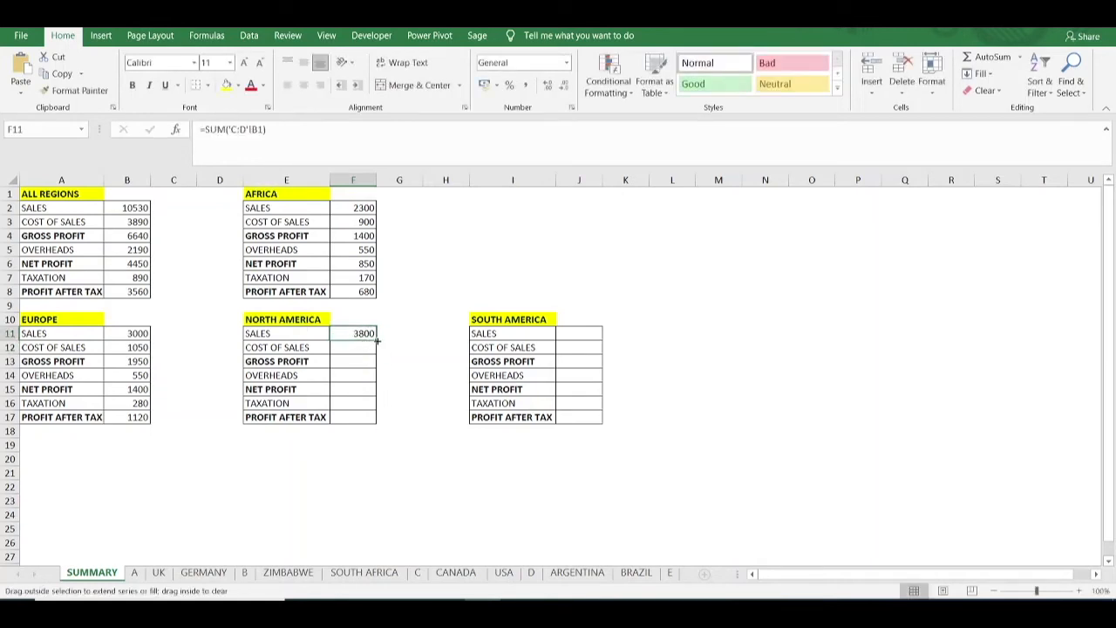
double_click(375, 340)
Step: Enter the SOUTH AMERICA sales formula in J11, reusing =SUM(A:E!B1) with the start sheet changed to D, and commit it
left_click(572, 332)
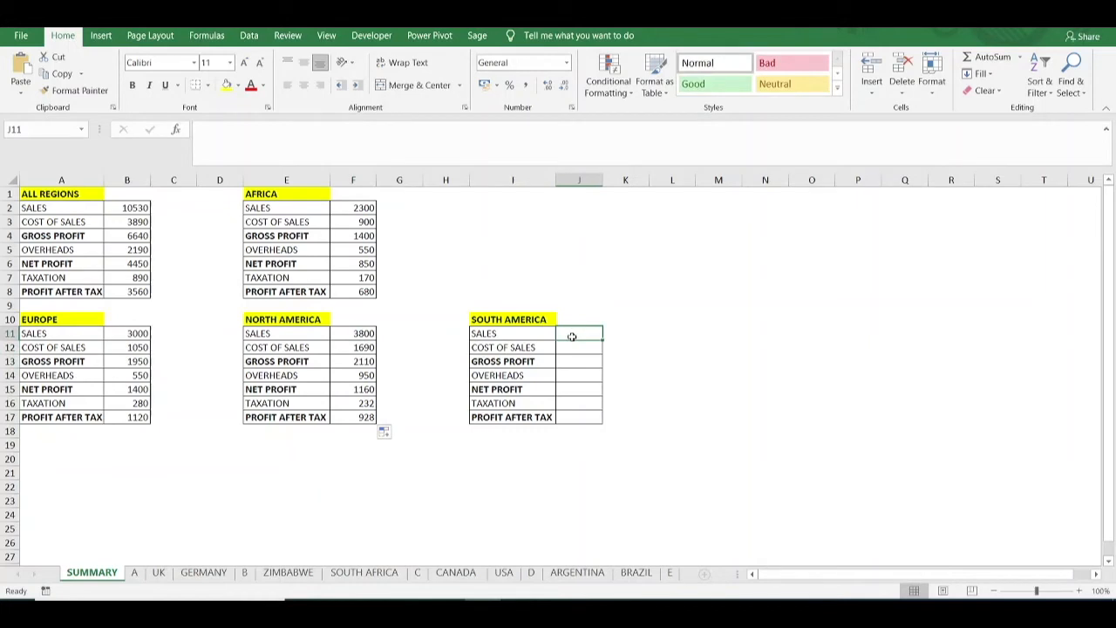
left_click(317, 153)
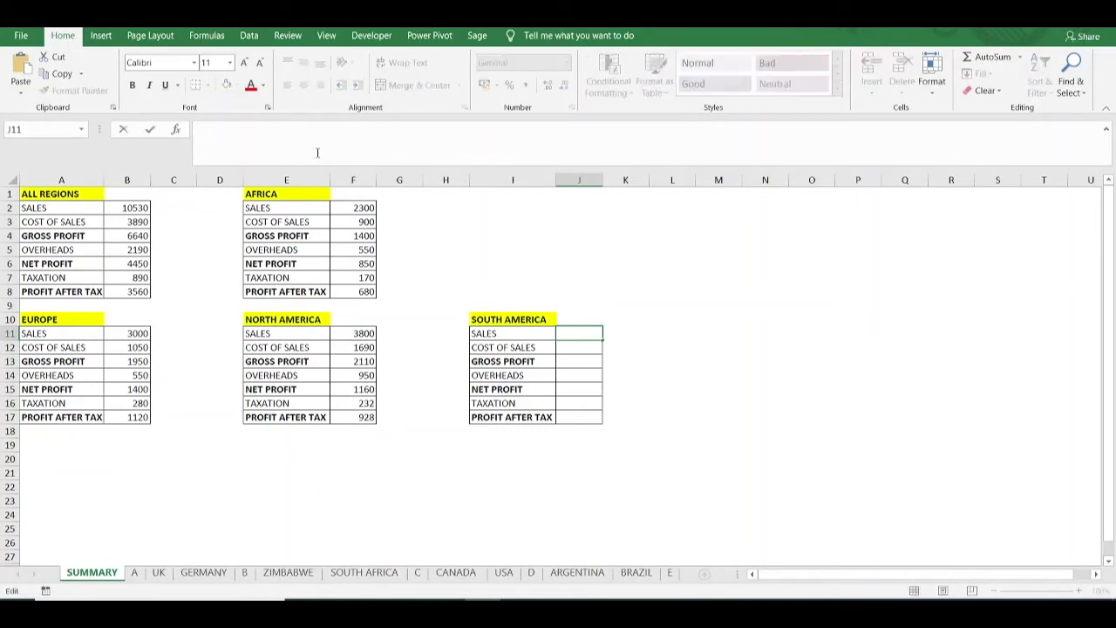
type("=SUM(A:E!B1)")
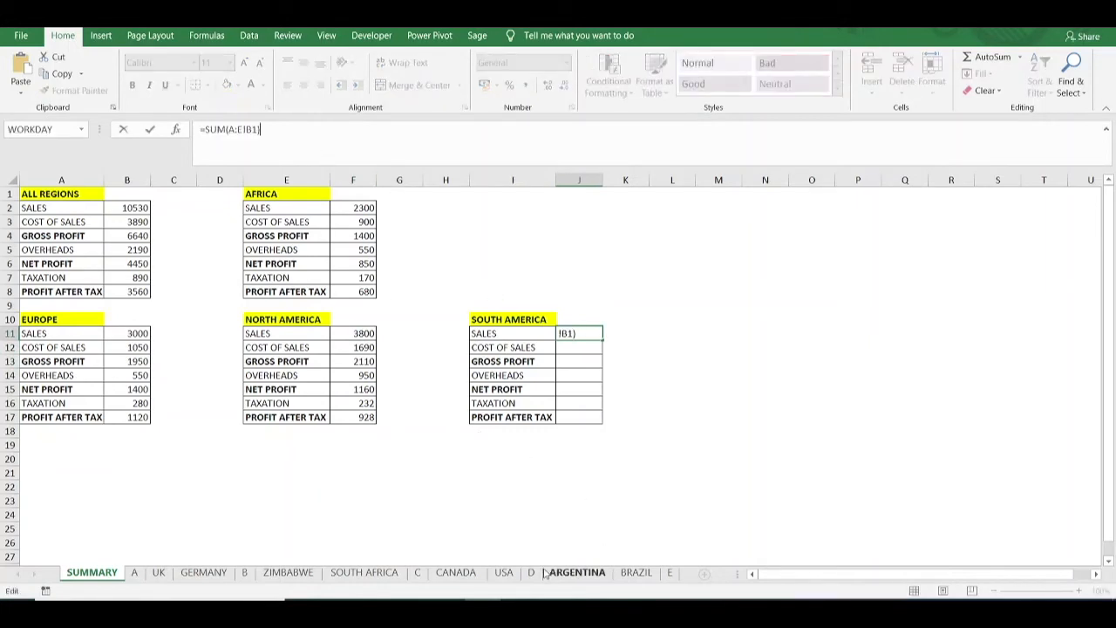
left_click(235, 129)
key("BackSpace")
type("D")
key("Escape")
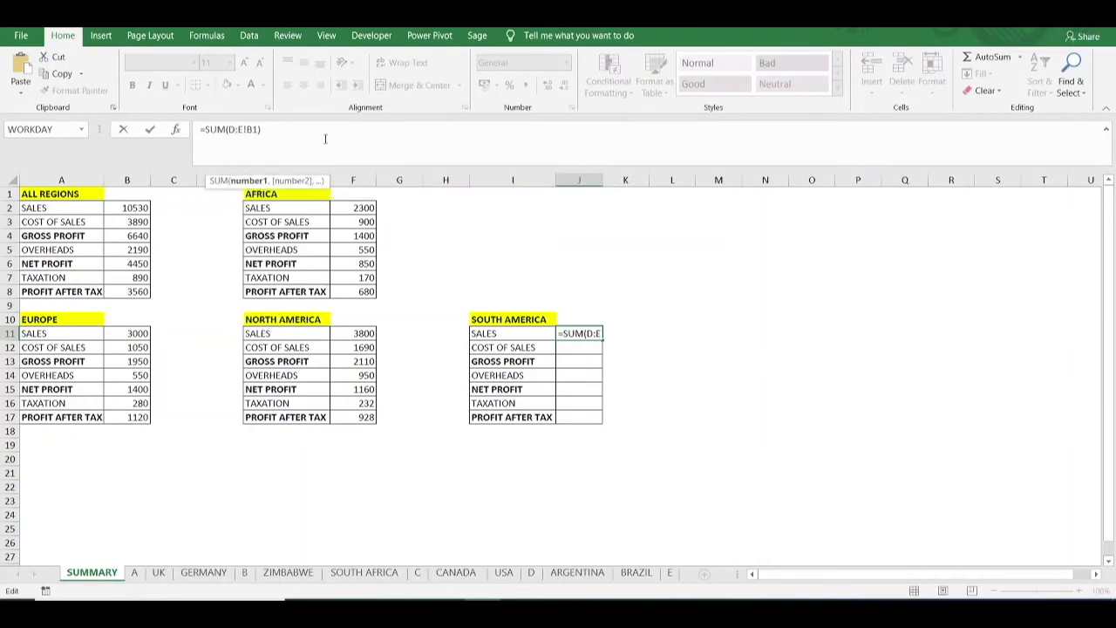
key("Return")
Step: Fill the SOUTH AMERICA sales formula from J11 down to the profit after tax row in J17
left_click(590, 335)
double_click(601, 340)
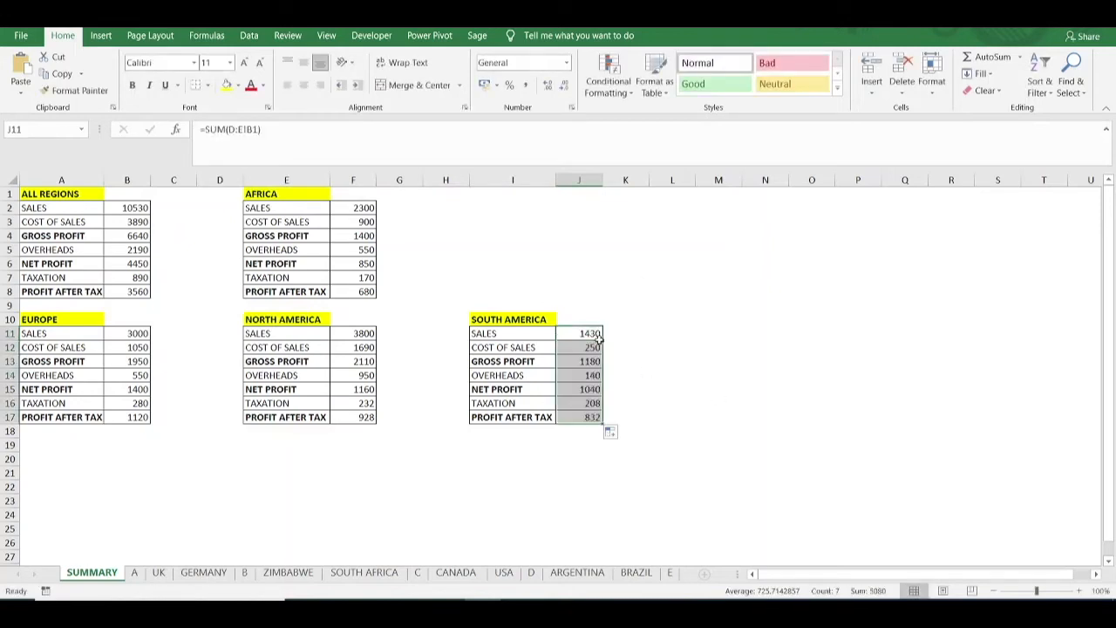
left_click(688, 321)
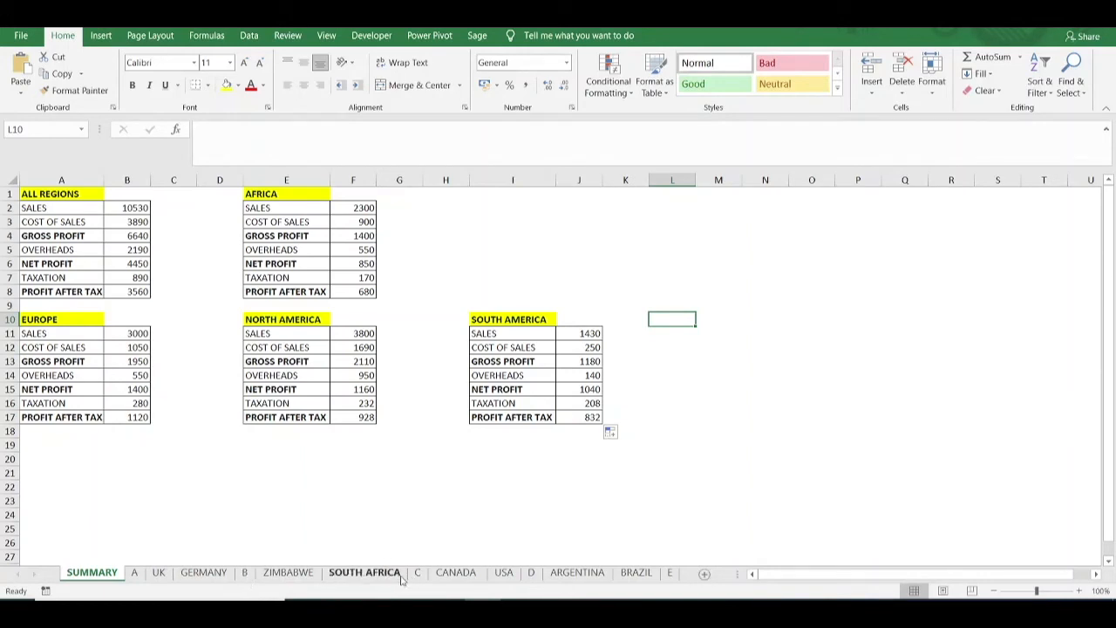
Step: Create a copy of the SOUTH AFRICA sheet in the same workbook, placed before sheet C
left_click(365, 572)
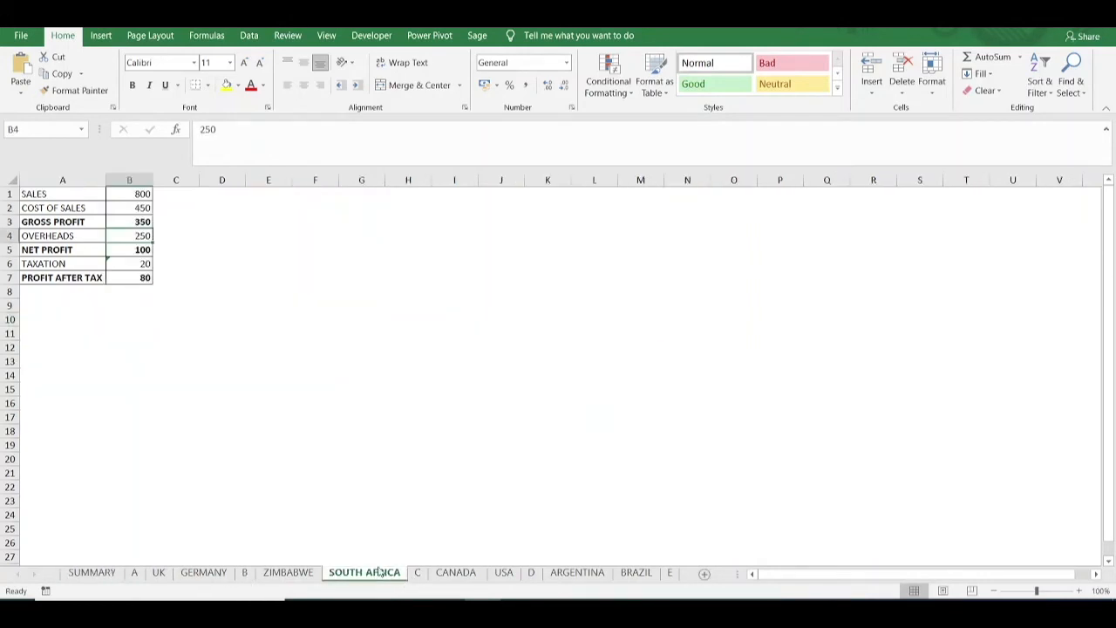
right_click(380, 572)
left_click(420, 451)
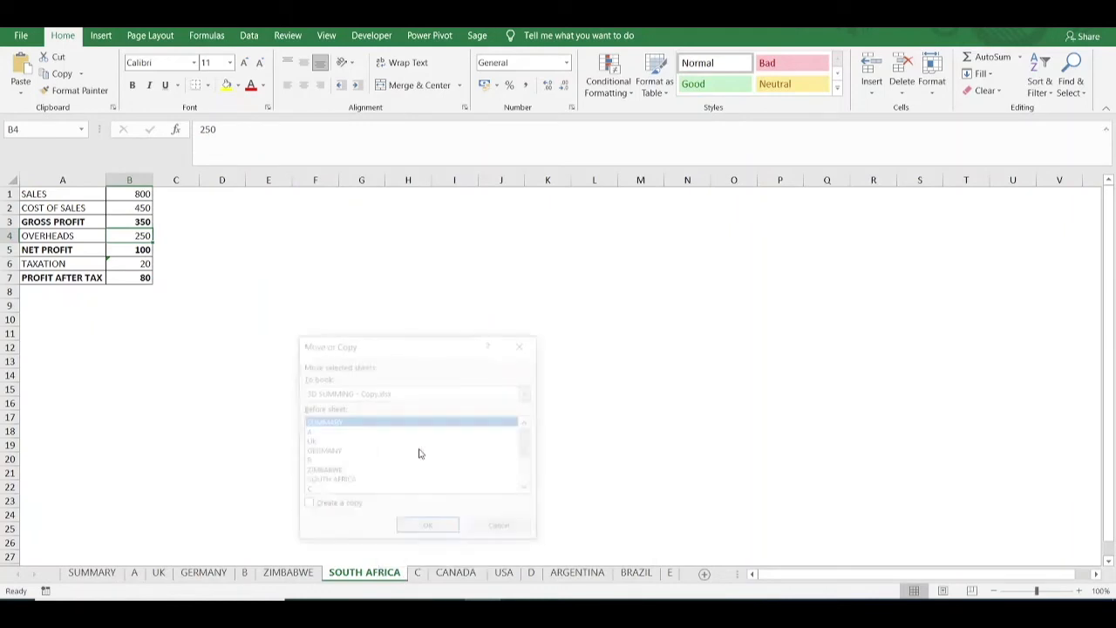
left_click(306, 505)
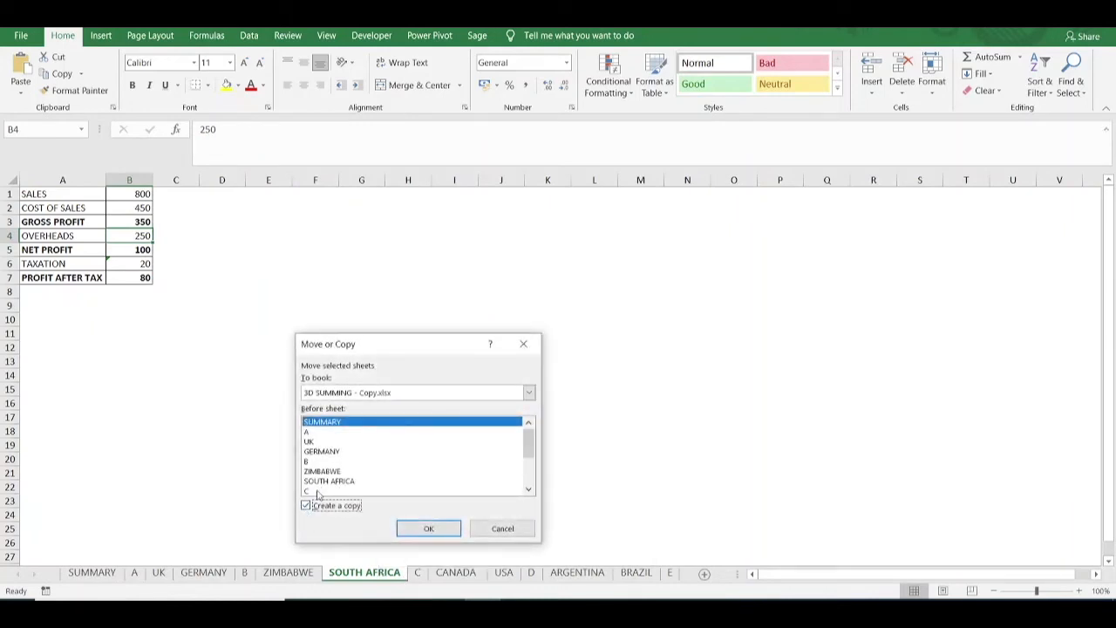
left_click(317, 492)
left_click(426, 529)
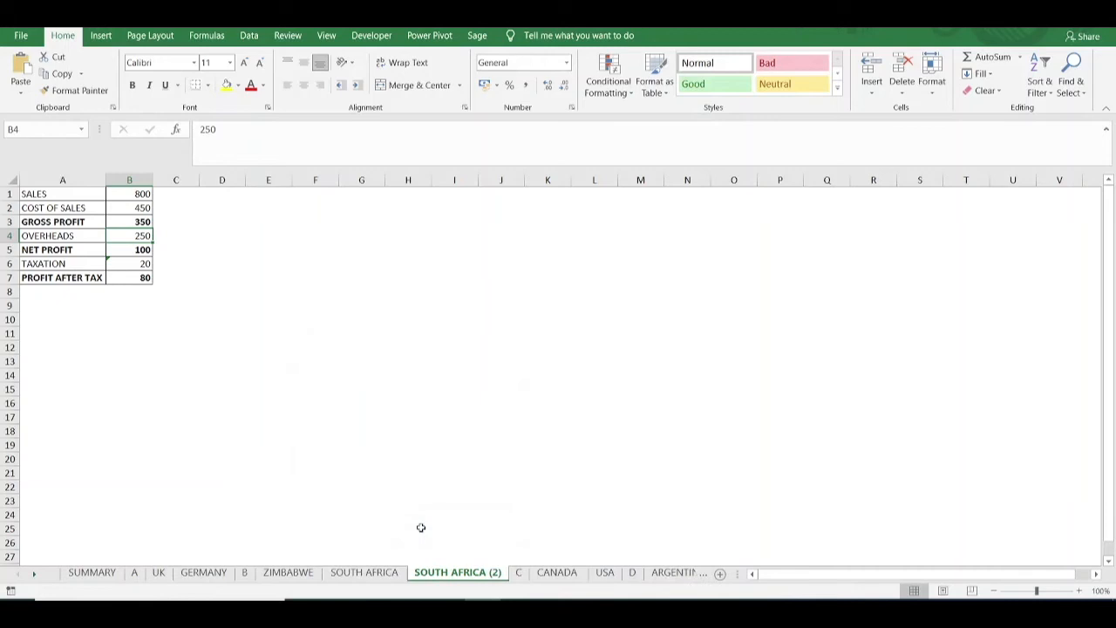
Step: Rename the copied SOUTH AFRICA sheet as BOTSWANA
double_click(455, 572)
type("BOSTWANA")
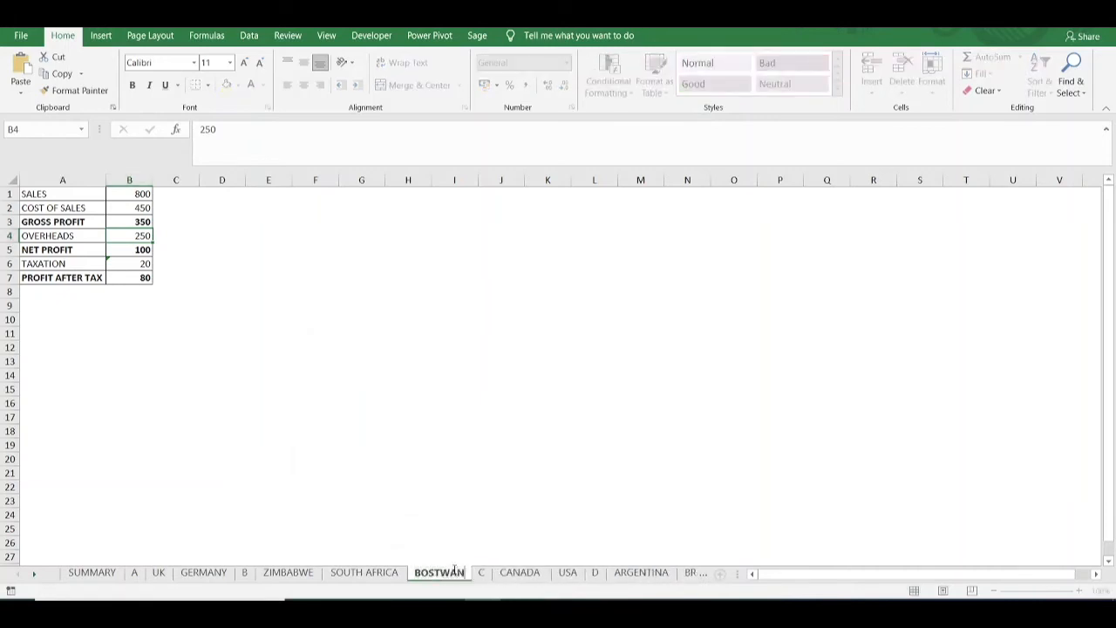
key("BackSpace")
key("BackSpace")
key("BackSpace")
key("BackSpace")
key("BackSpace")
key("BackSpace")
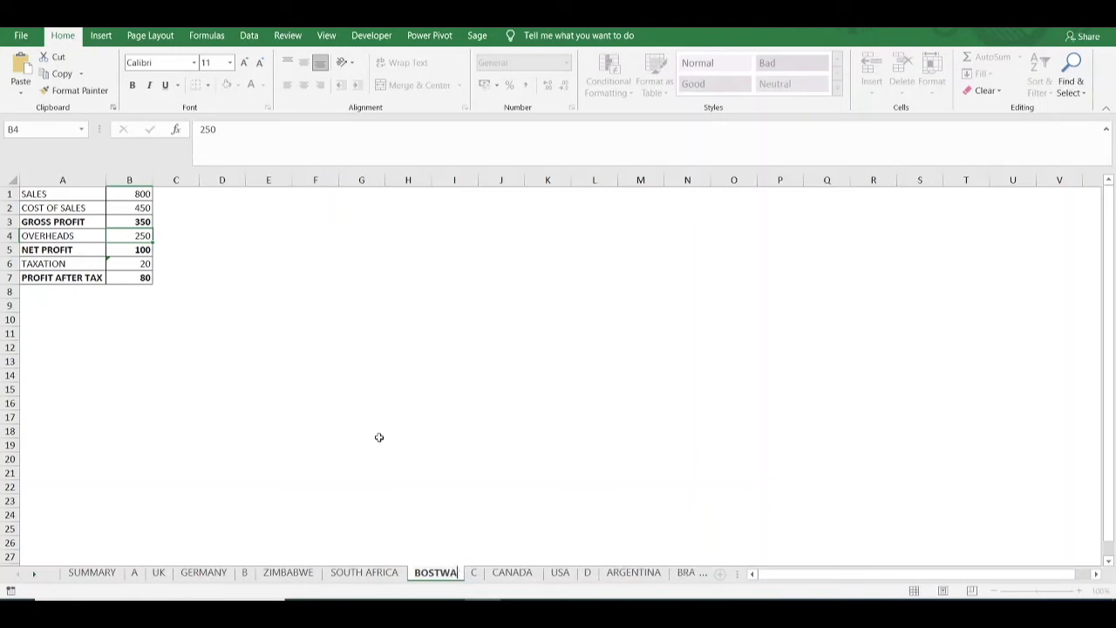
type("TSWANA")
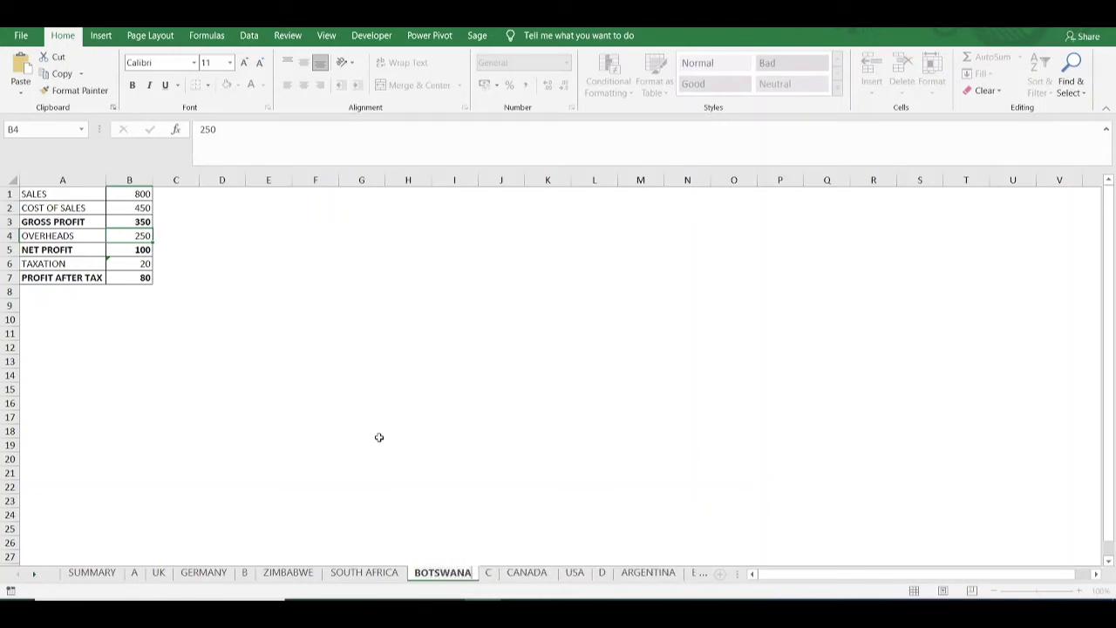
left_click(379, 436)
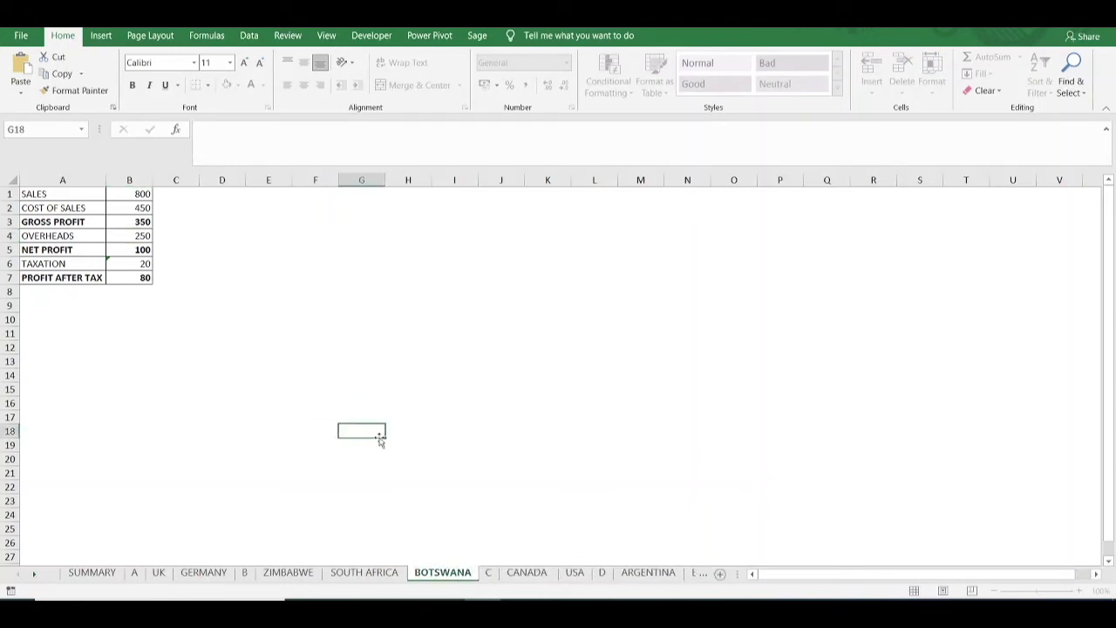
Step: Review the figures on the ZIMBABWE, SOUTH AFRICA and BOTSWANA sheets, ending on BOTSWANA
left_click(127, 193)
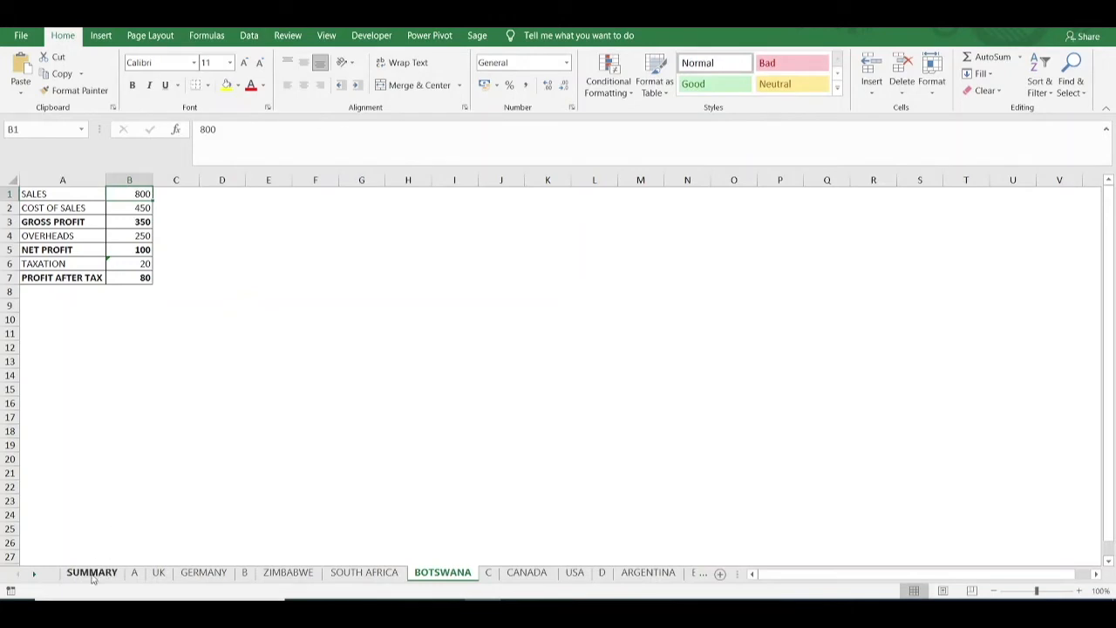
left_click(284, 575)
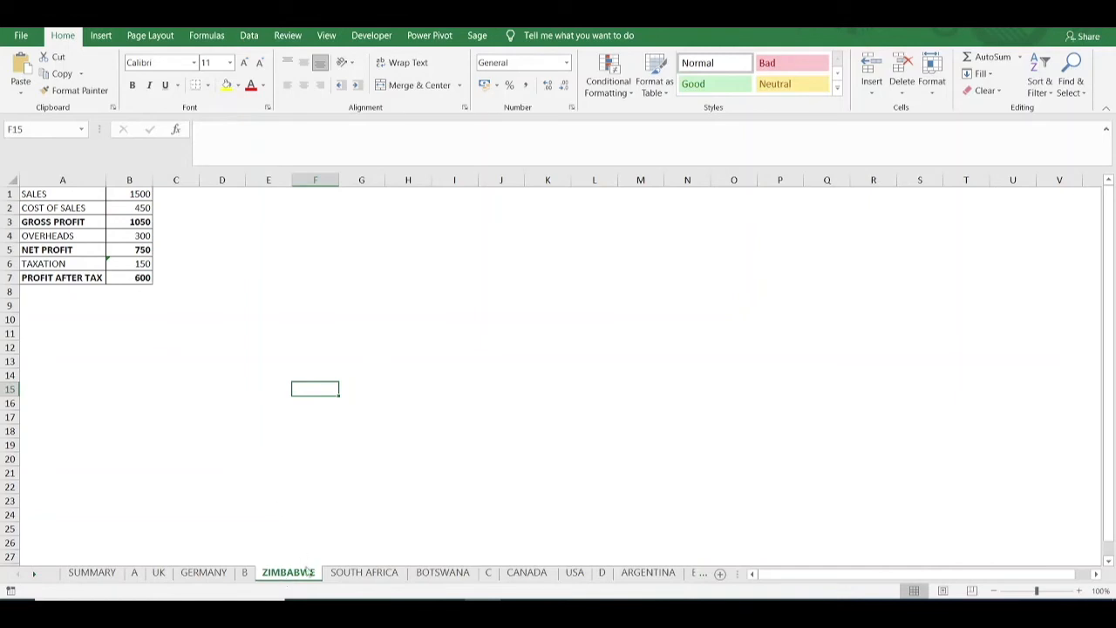
left_click(381, 575)
left_click(462, 577)
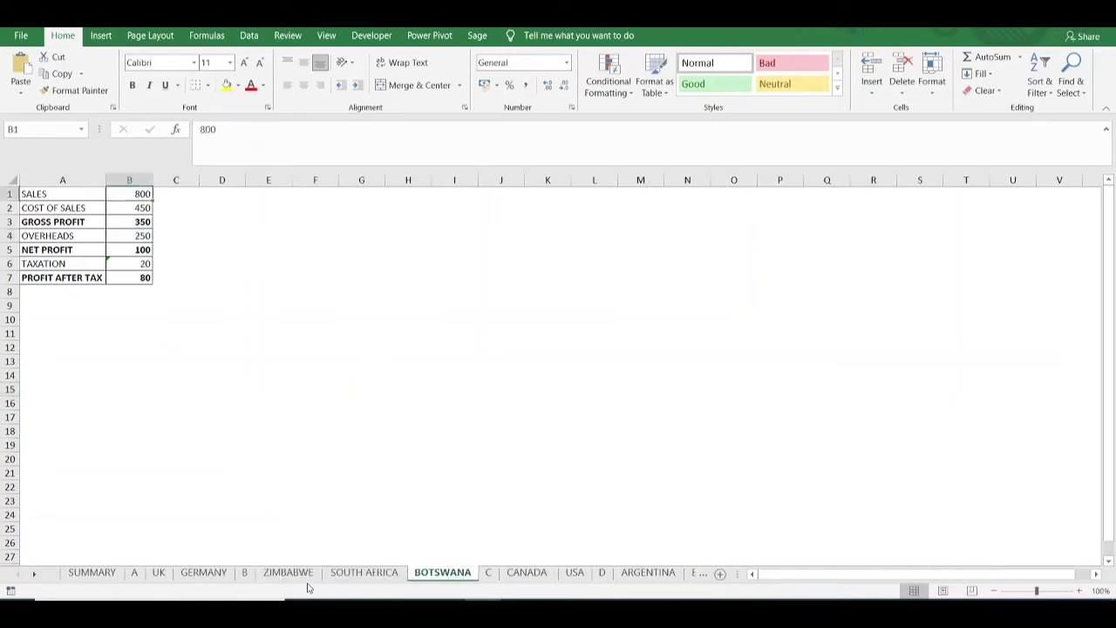
left_click(305, 577)
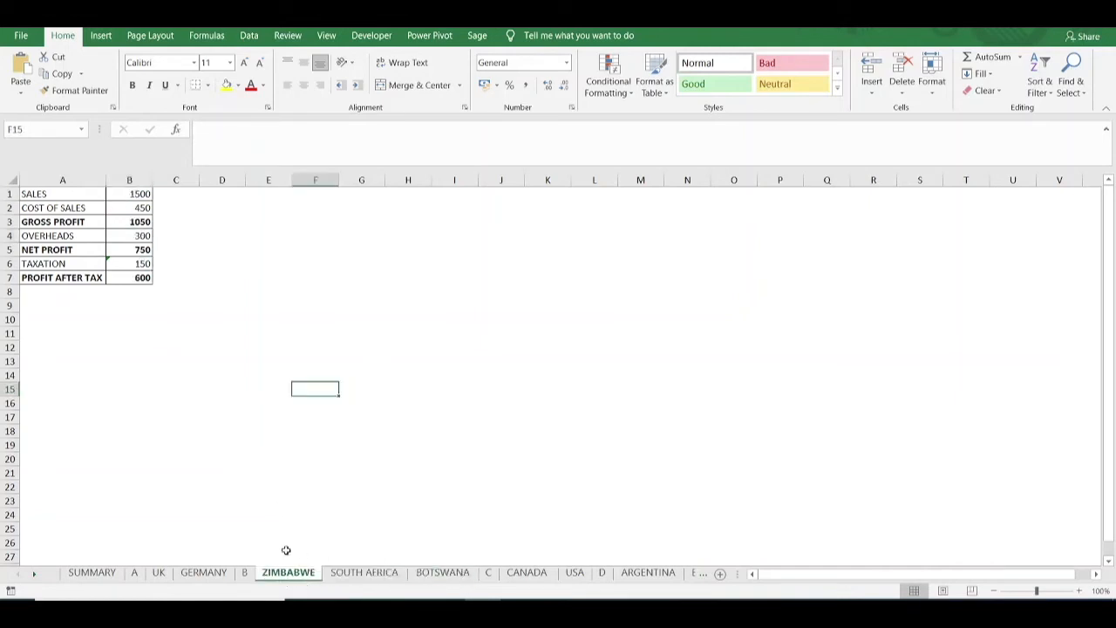
left_click(375, 574)
left_click(444, 571)
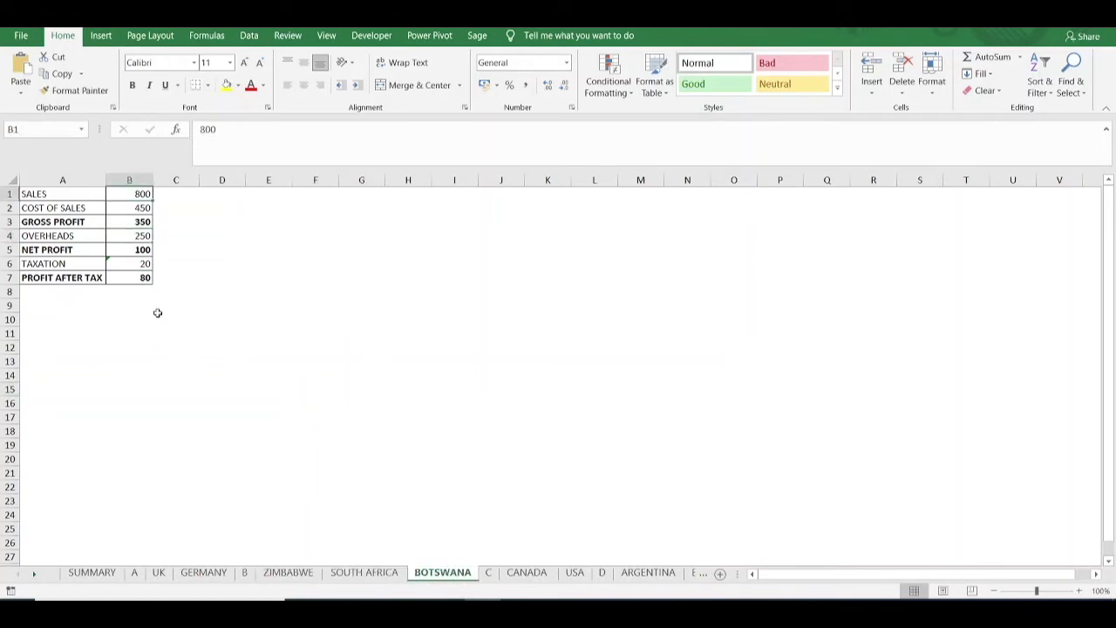
Step: Check the SOUTH AFRICA and ZIMBABWE figures against the AFRICA profit after tax formula on the SUMMARY sheet
left_click(384, 578)
left_click(320, 575)
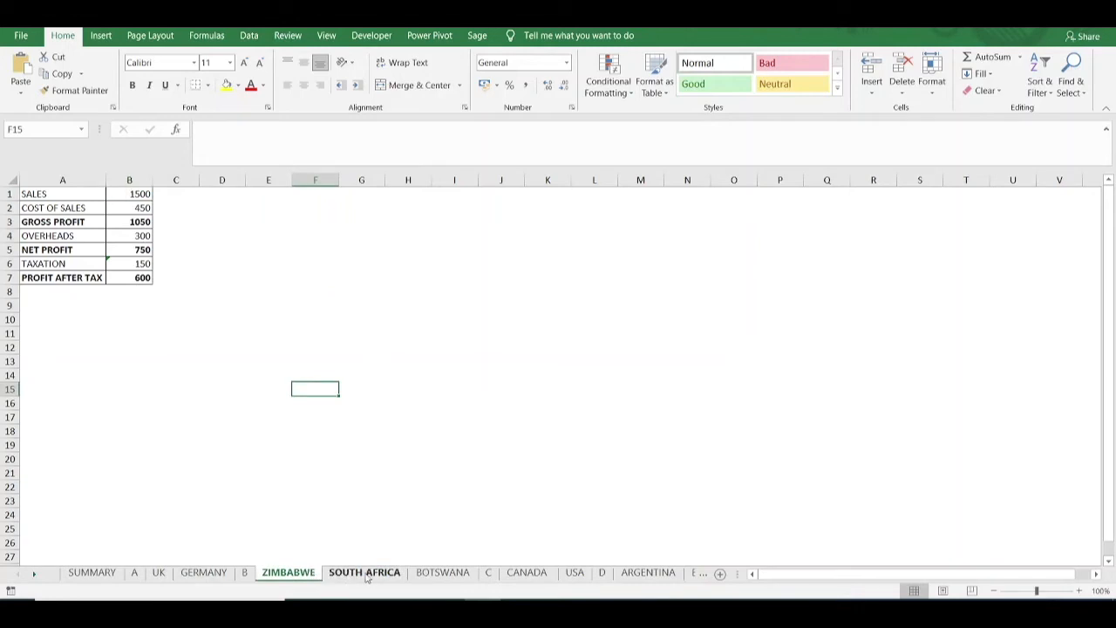
left_click(96, 572)
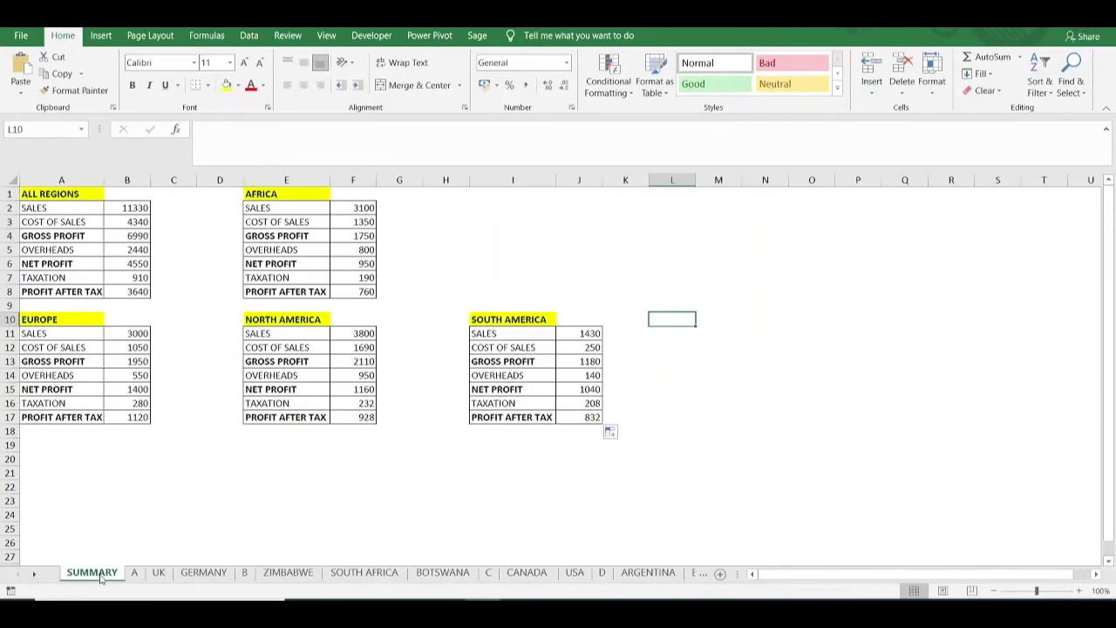
left_click(360, 294)
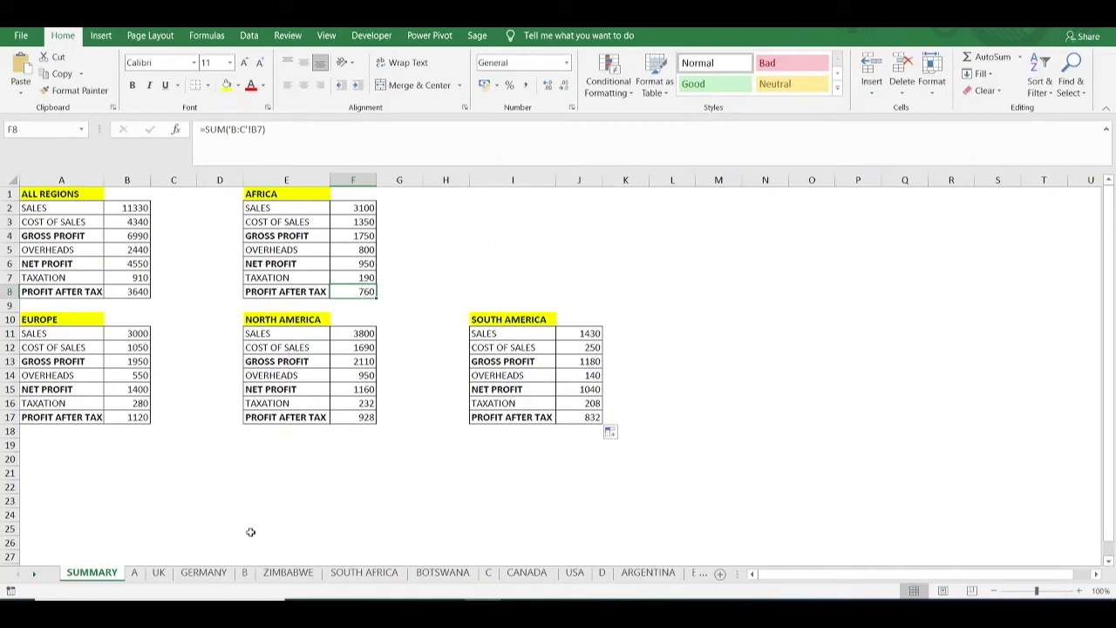
Step: Move the UK sheet out of the EUROPE range to the end of the workbook, after sheet E
left_click(167, 577)
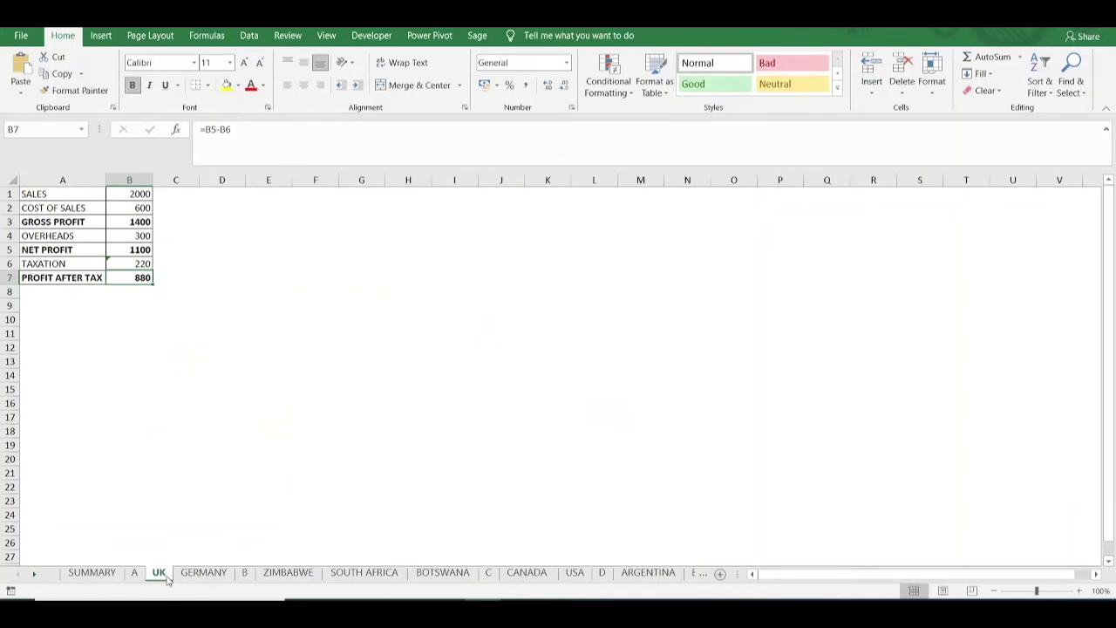
mouse_move(164, 577)
left_mouse_down()
mouse_move(147, 571)
mouse_move(168, 580)
left_mouse_up()
left_click(38, 580)
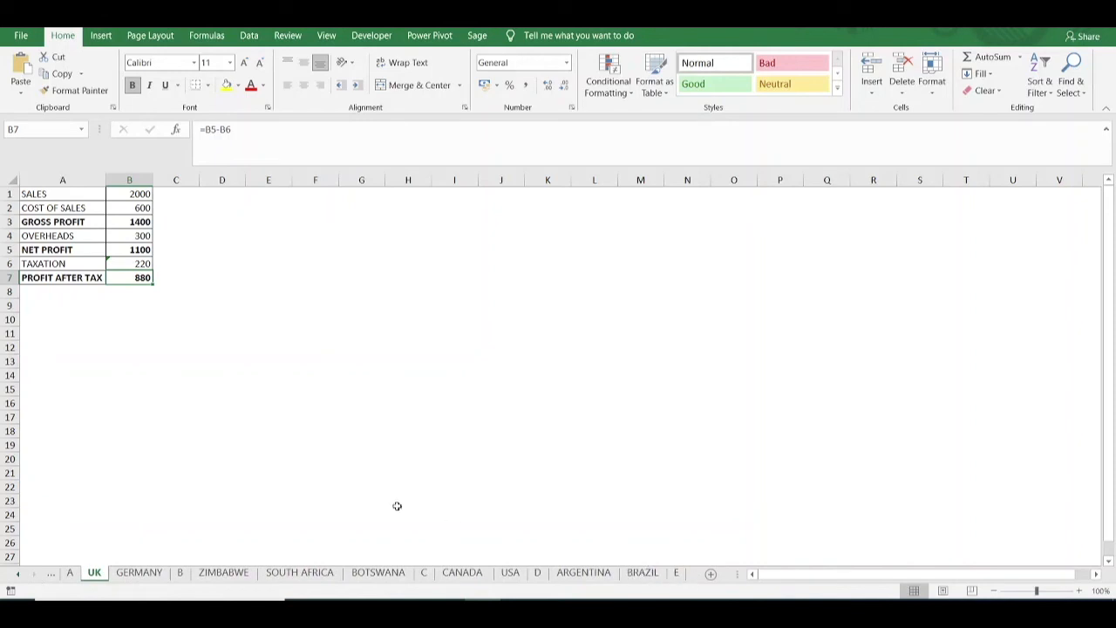
left_click(18, 574)
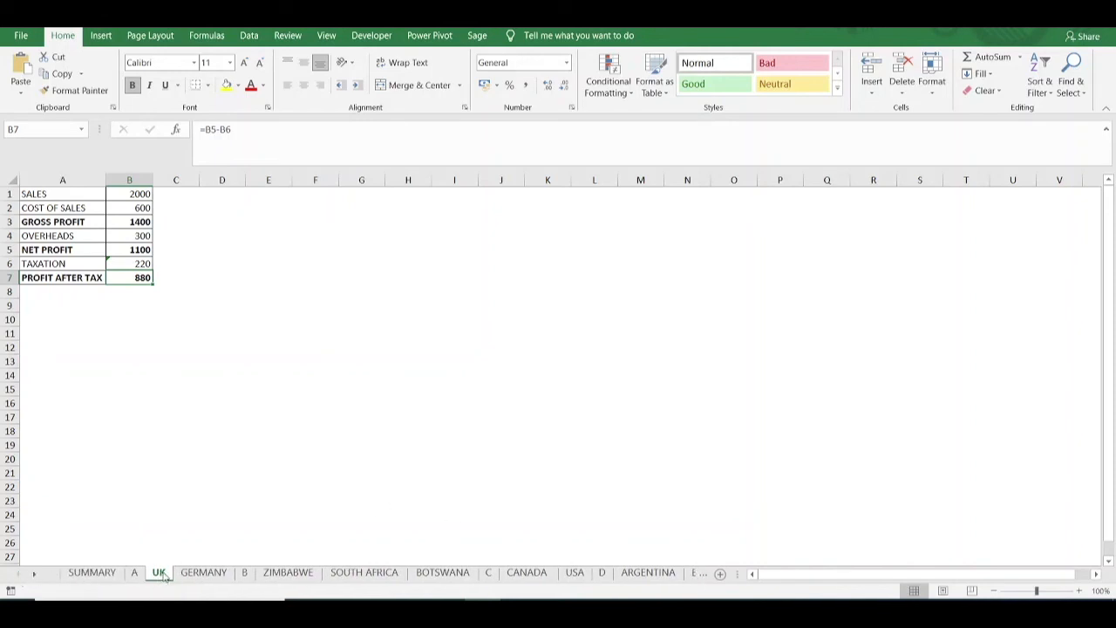
left_click(699, 577)
mouse_move(698, 576)
left_mouse_down()
mouse_move(678, 578)
mouse_move(700, 575)
left_mouse_up()
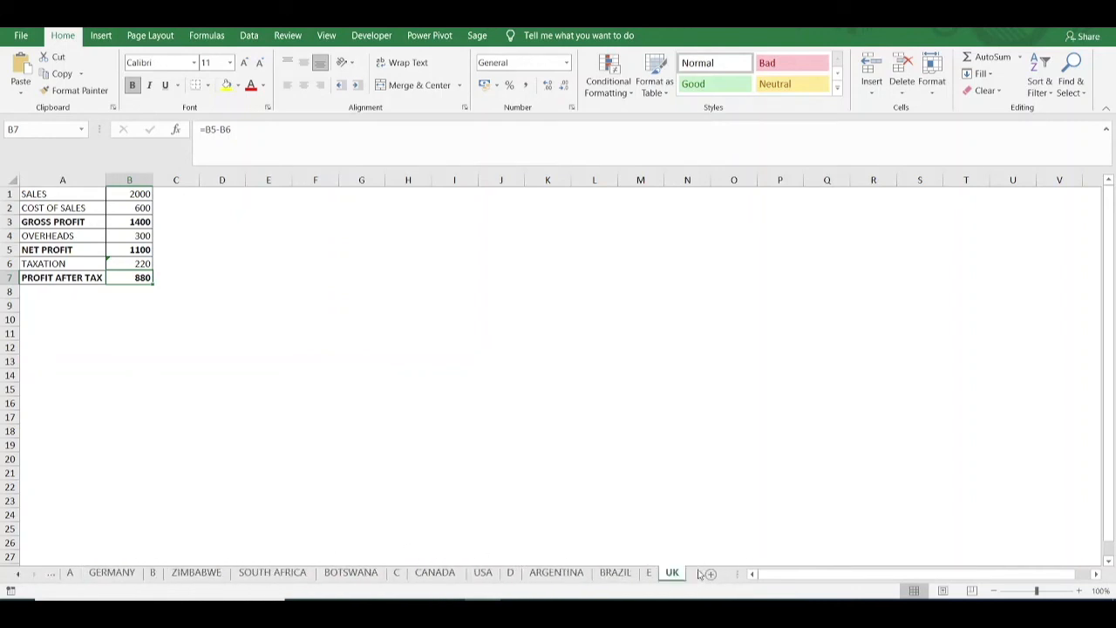
Step: Compare the GERMANY sheet's figures with the EUROPE totals on the SUMMARY sheet
left_click(17, 575)
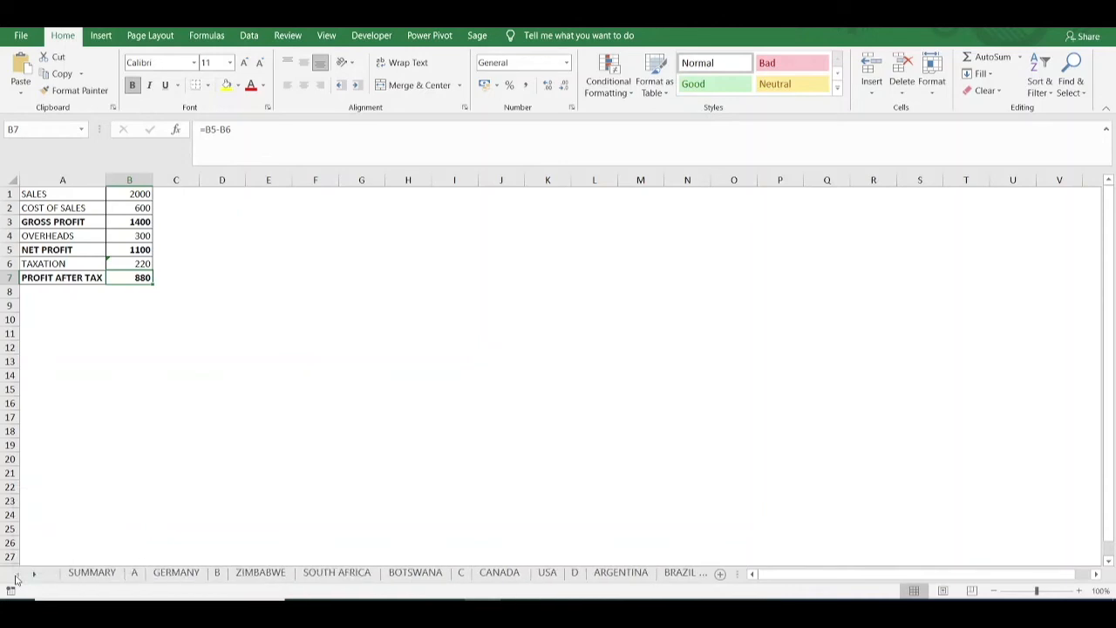
left_click(170, 578)
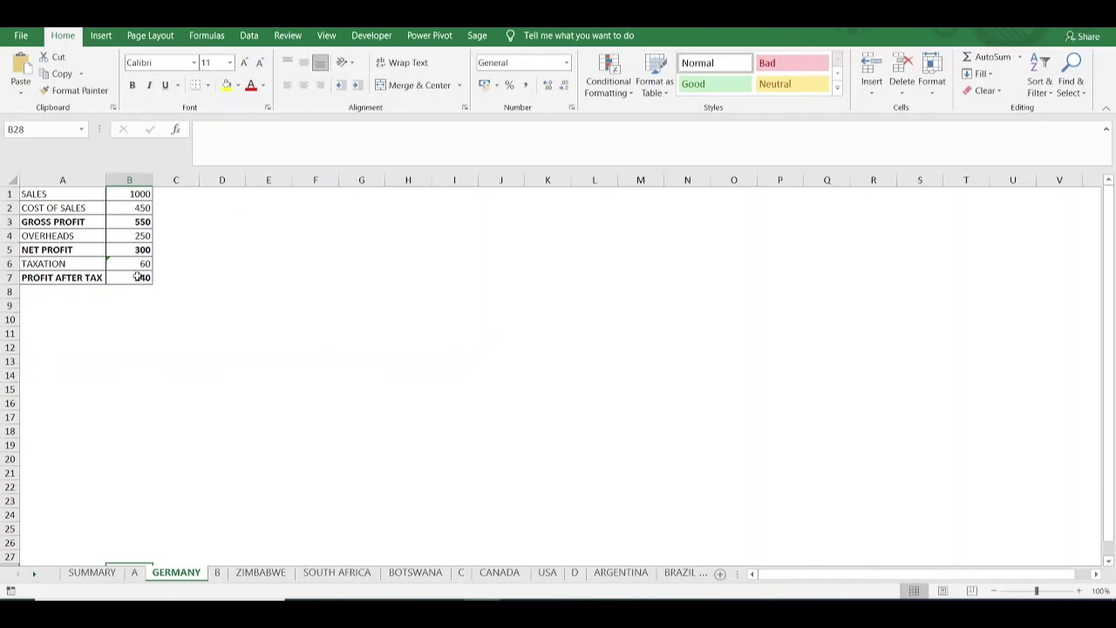
left_click(94, 576)
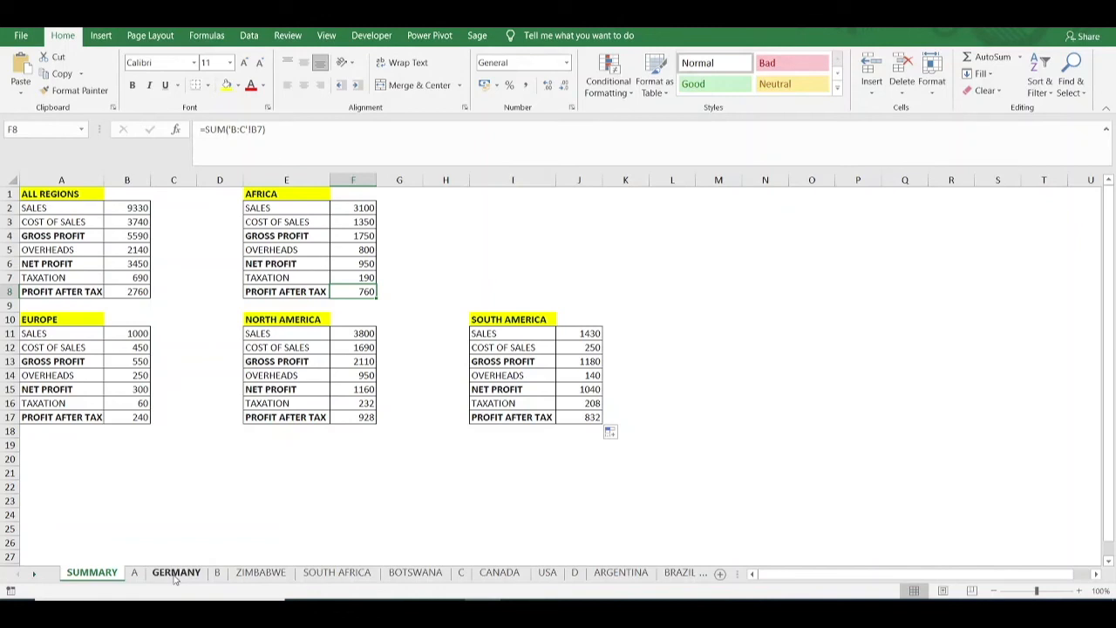
Step: Move the GERMANY sheet between B and ZIMBABWE, and check the EUROPE and AFRICA figures on SUMMARY
left_click_drag(174, 579, 241, 573)
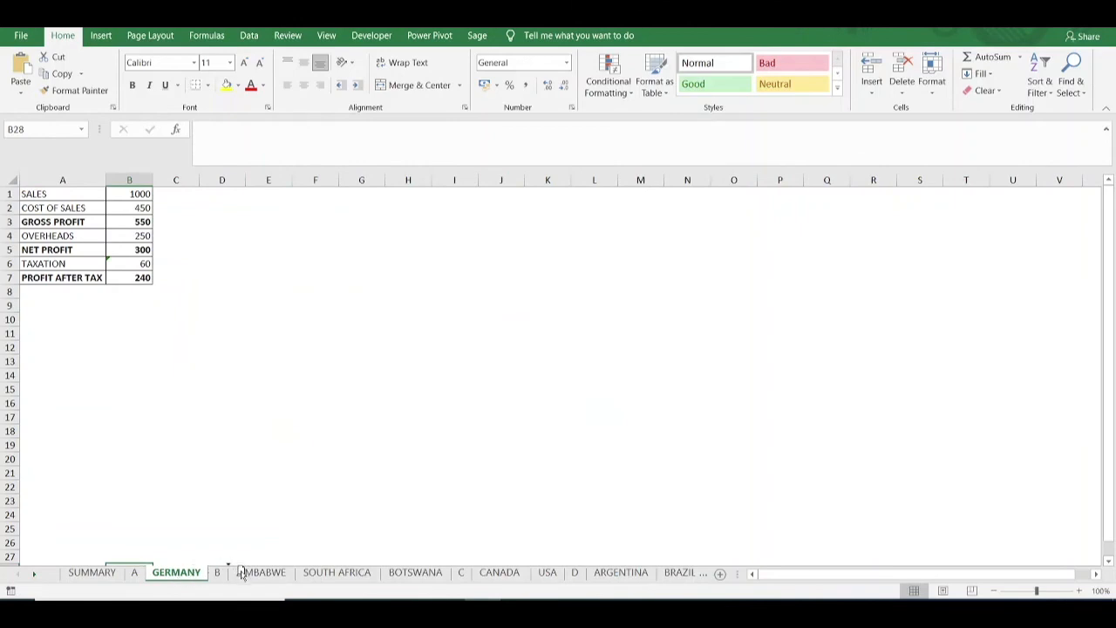
left_click_drag(242, 573, 242, 574)
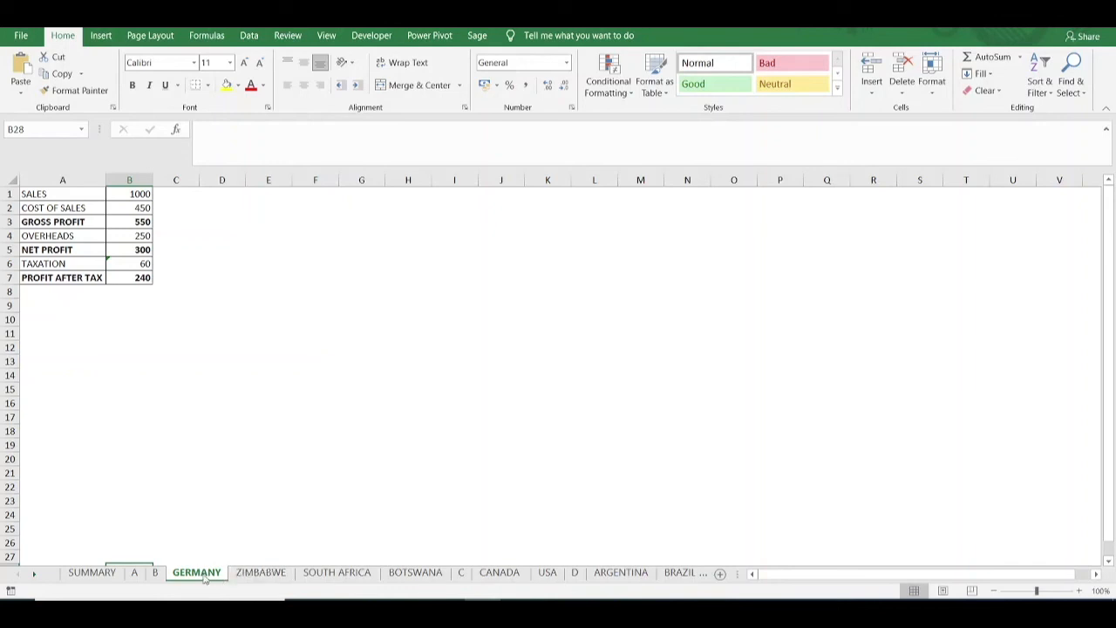
left_click(97, 578)
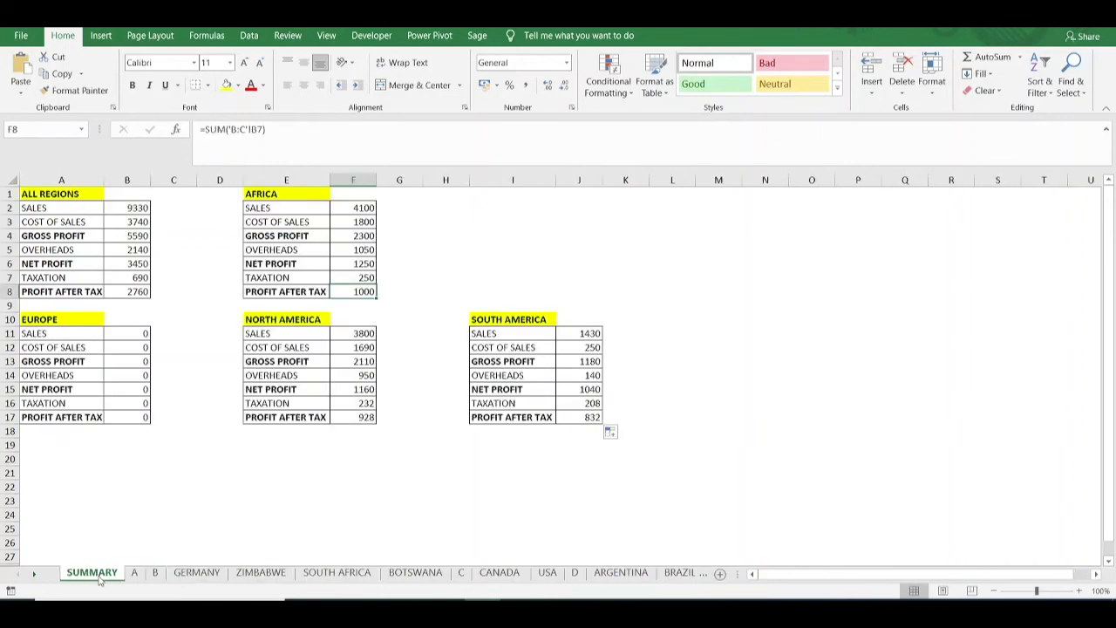
left_click_drag(139, 334, 136, 415)
left_click(126, 360)
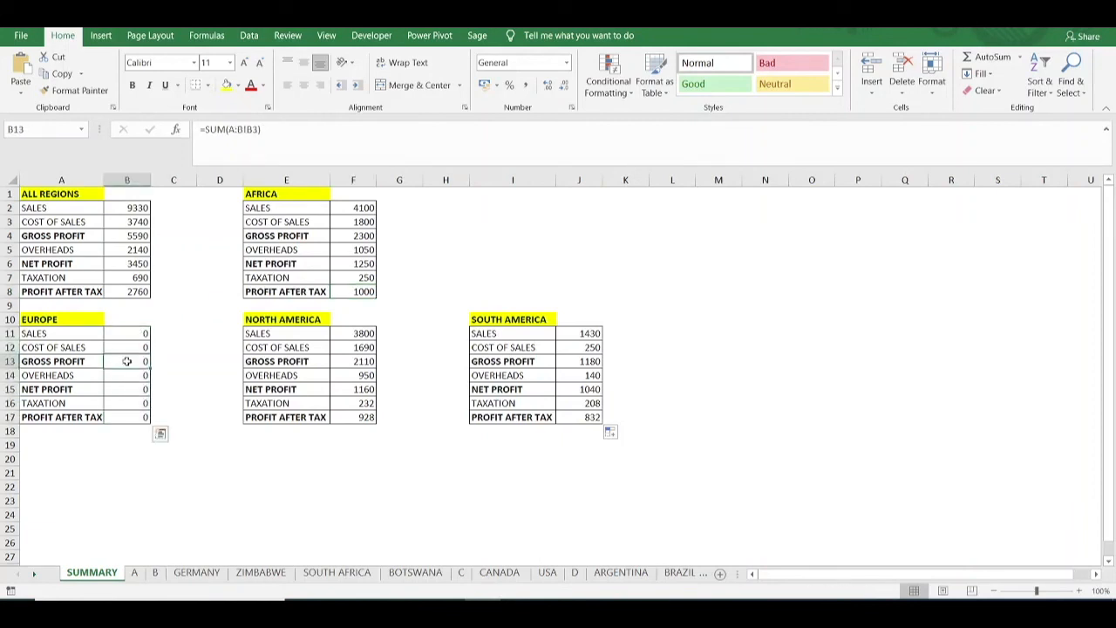
left_click_drag(362, 210, 354, 291)
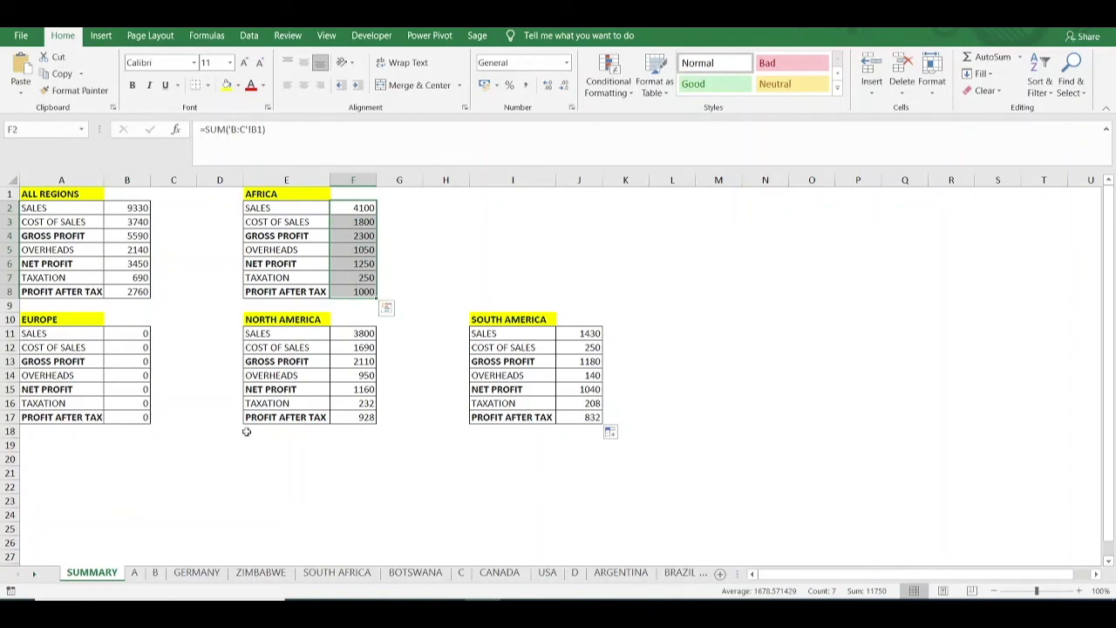
left_click(182, 475)
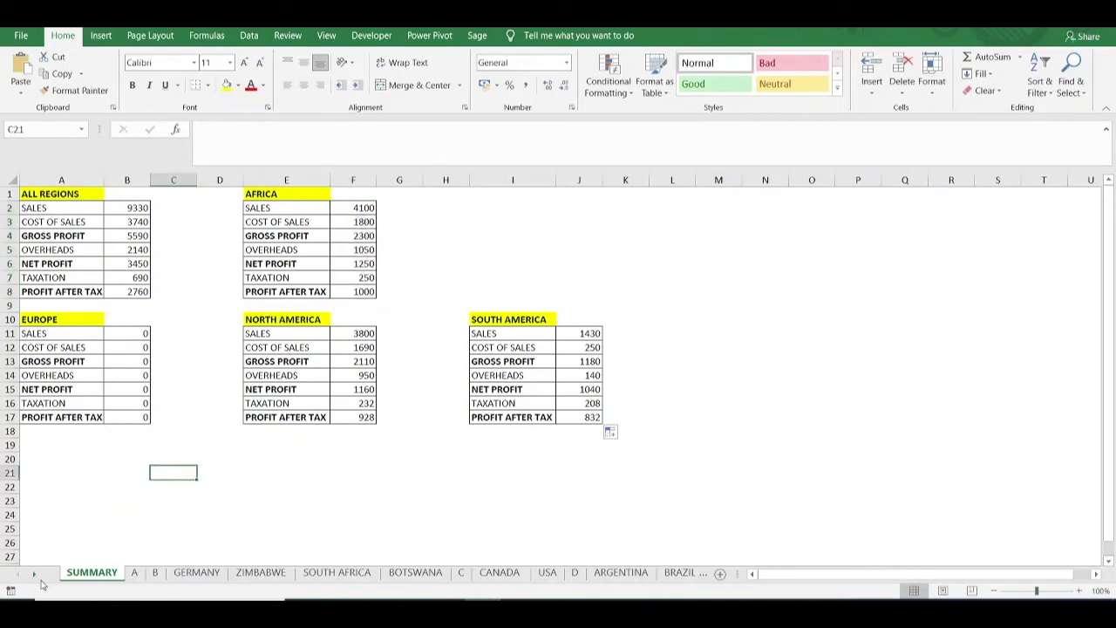
Step: Move divider sheet D after BRAZIL, directly before sheet E, so ARGENTINA and BRAZIL fall between C and D
left_click(35, 580)
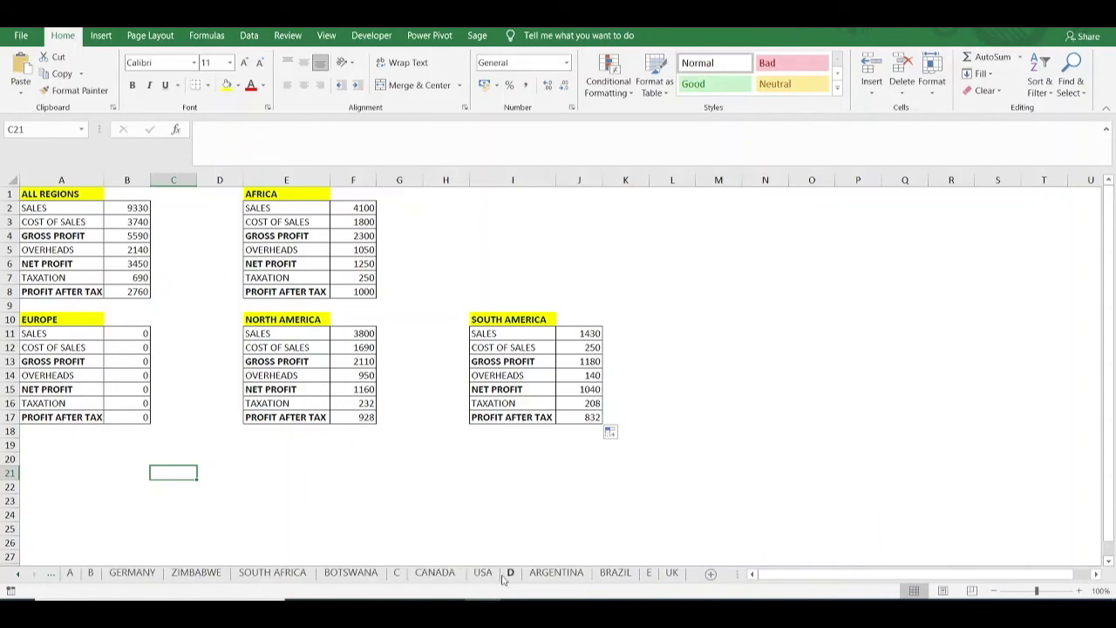
left_click(511, 575)
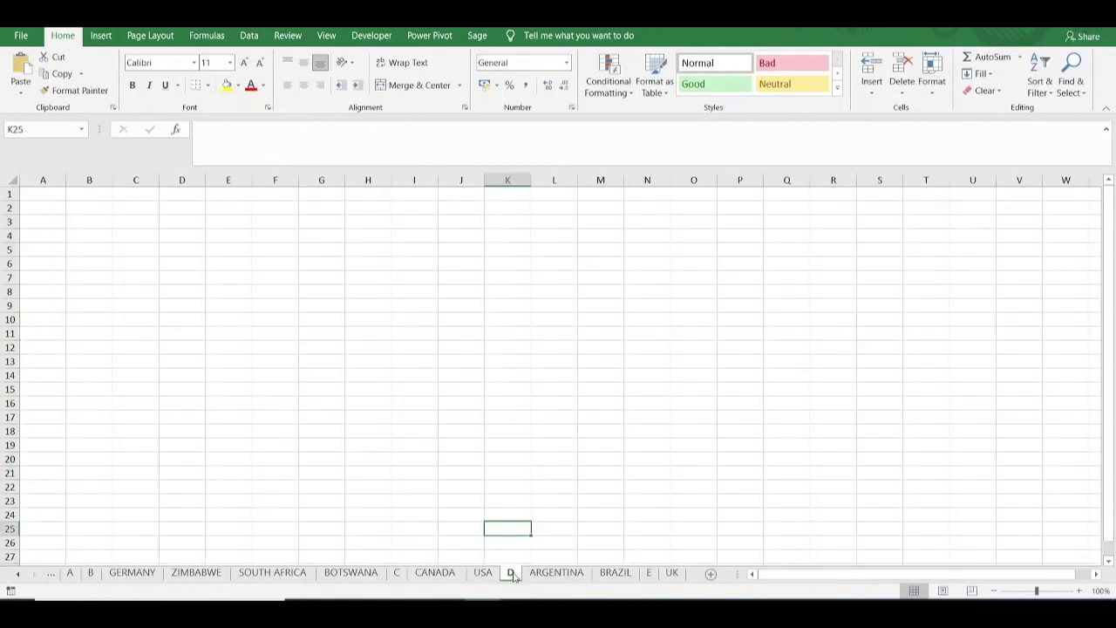
mouse_move(513, 577)
left_mouse_down()
mouse_move(553, 559)
mouse_move(652, 561)
left_mouse_up()
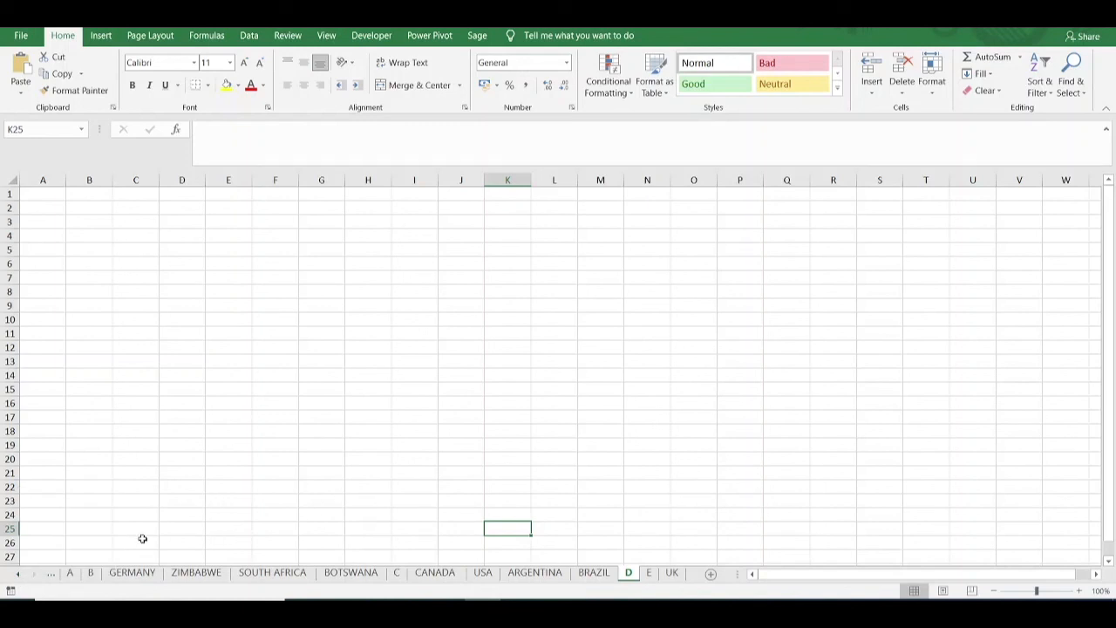
left_click(18, 576)
left_click(19, 577)
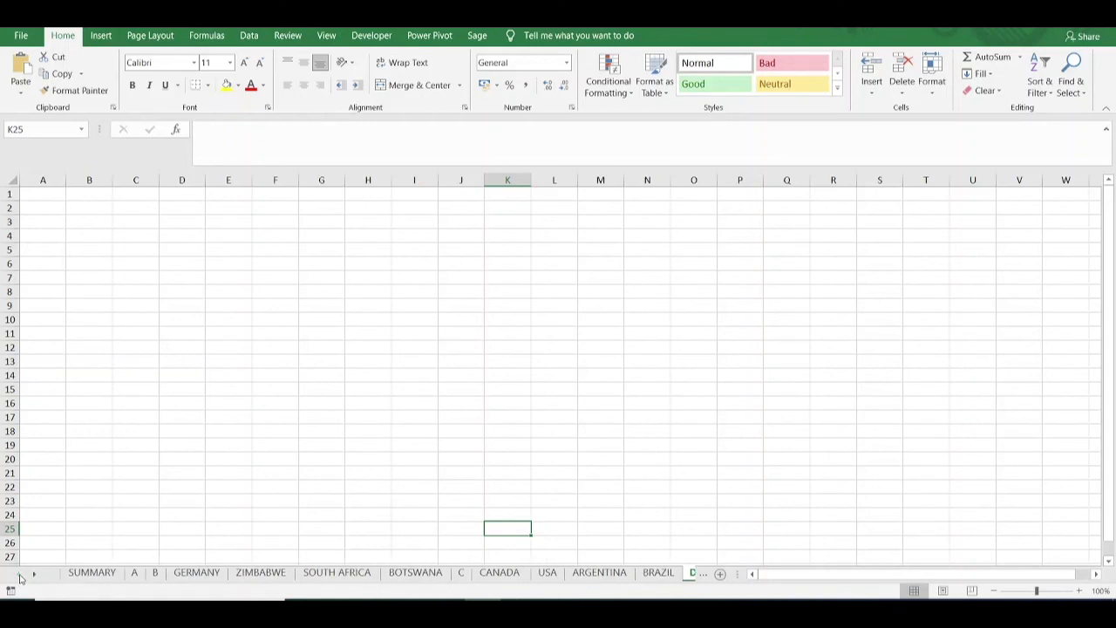
Step: Review the SOUTH AMERICA and NORTH AMERICA figures on the SUMMARY sheet
left_click(92, 572)
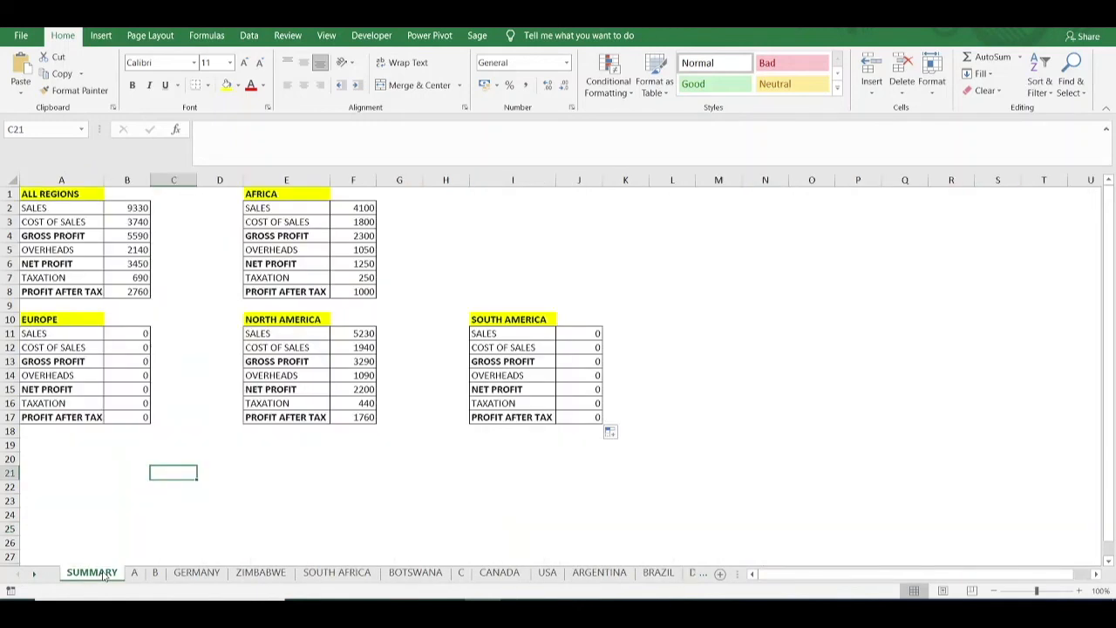
left_click_drag(594, 335, 598, 416)
left_click_drag(356, 331, 362, 416)
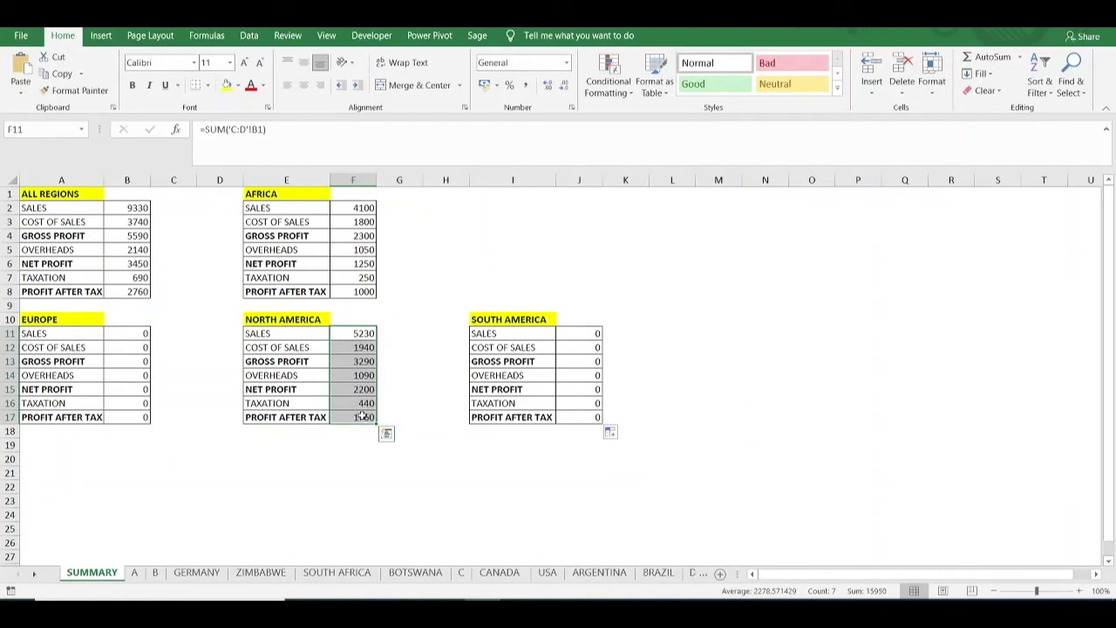
Step: Change the NORTH AMERICA heading in E10 of SUMMARY to AMERICA
left_click(272, 321)
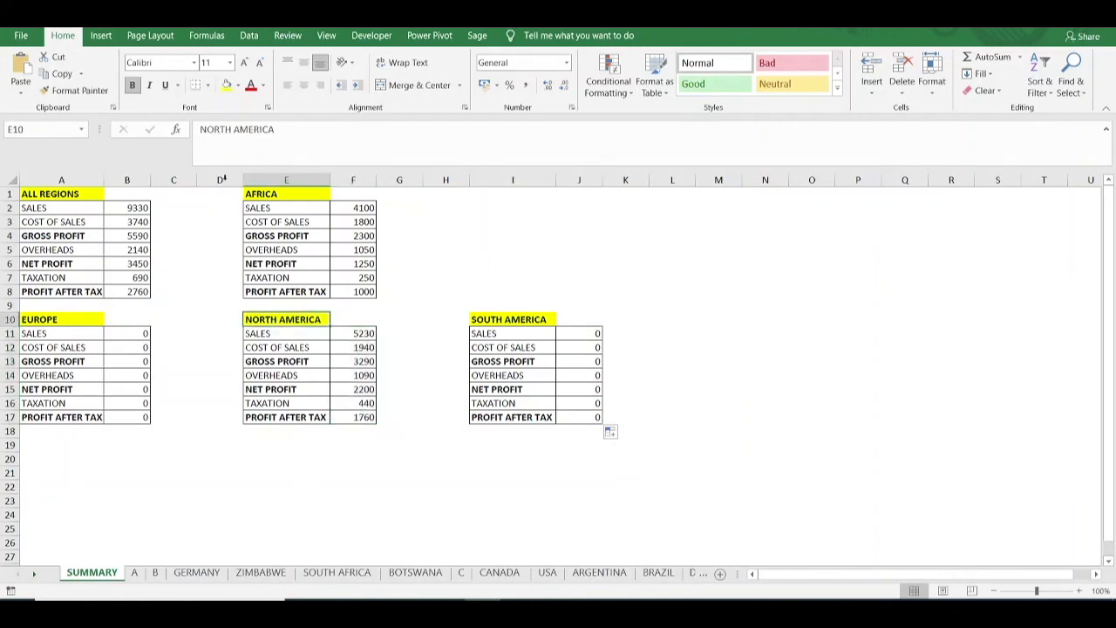
left_click_drag(234, 129, 192, 130)
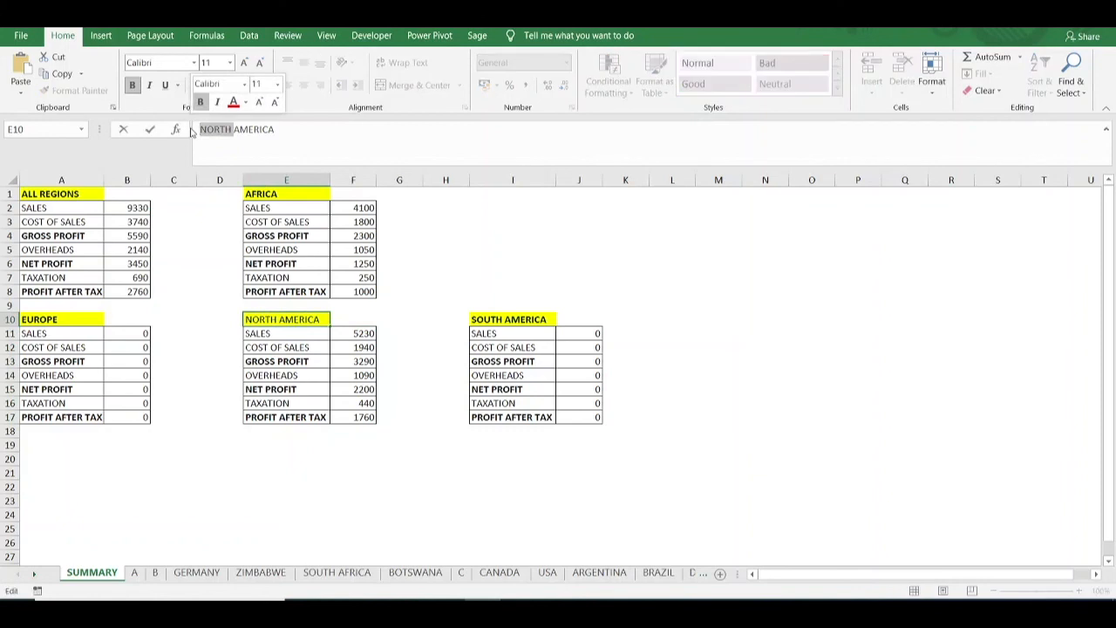
key("BackSpace")
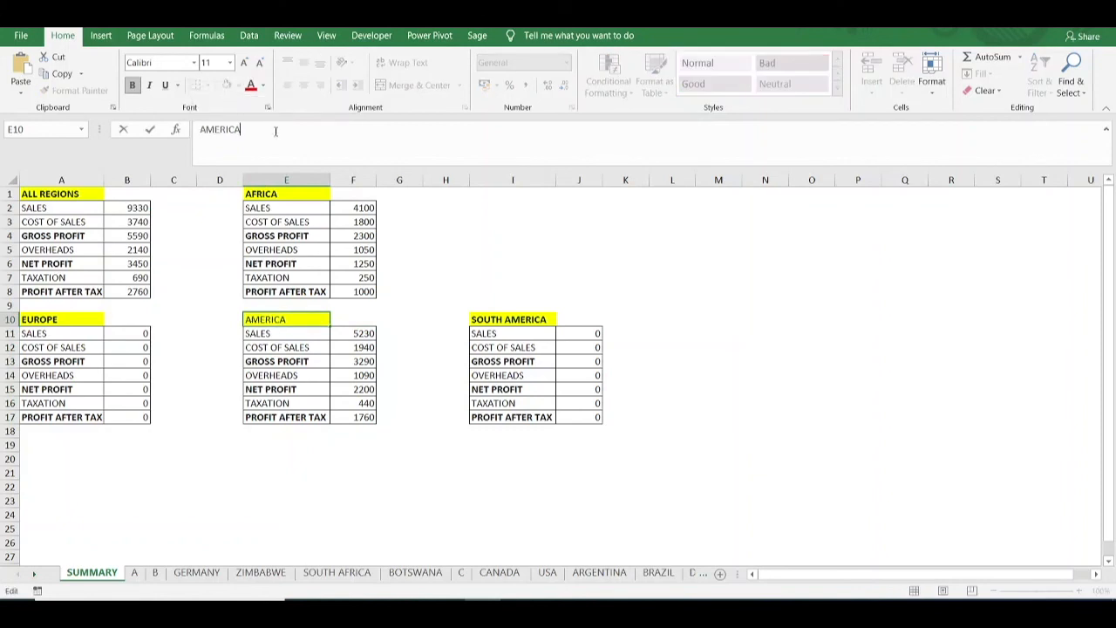
key("Return")
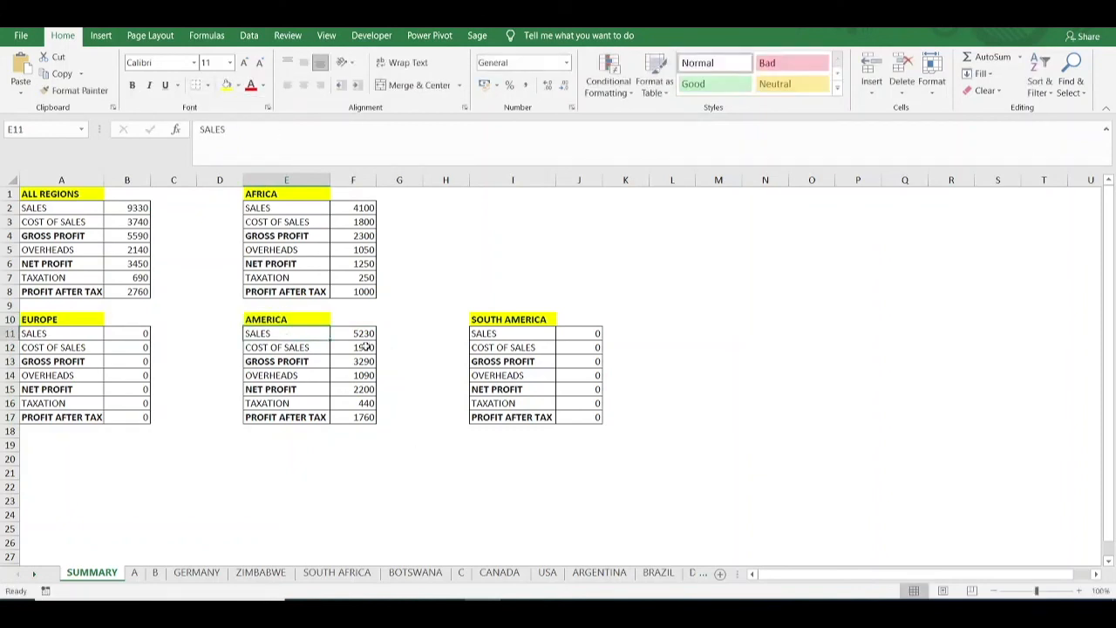